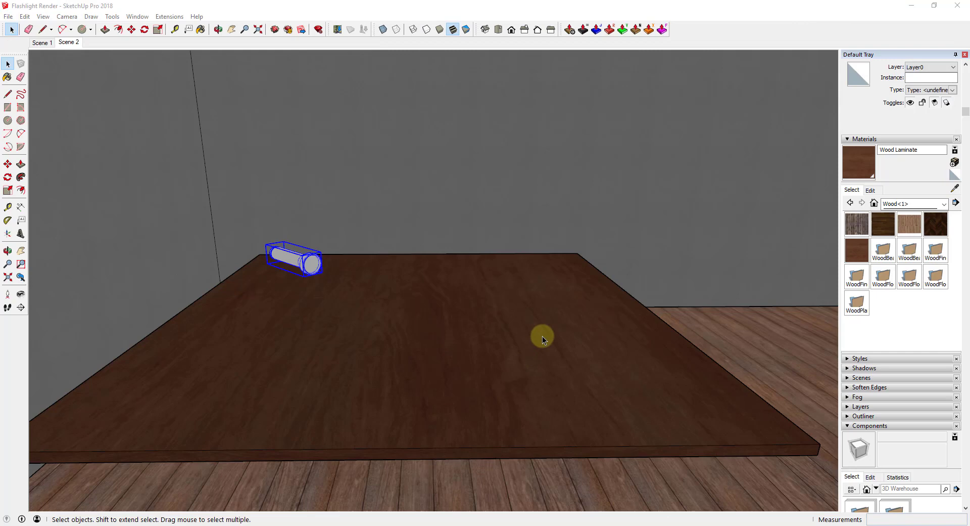
Frame the flashlight on the tabletop from the front, start the Enscape live render of that view, and move its window aside
{"action": "middle_click_drag", "start_coordinate": [541, 336], "coordinate": [240, 344]}
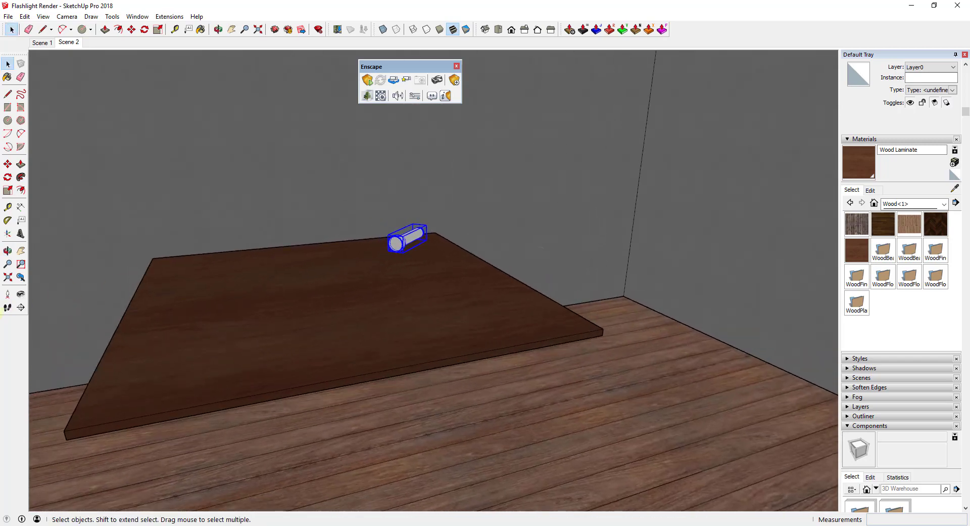
{"action": "left_click", "coordinate": [20, 294]}
{"action": "left_click_drag", "start_coordinate": [590, 338], "coordinate": [492, 284]}
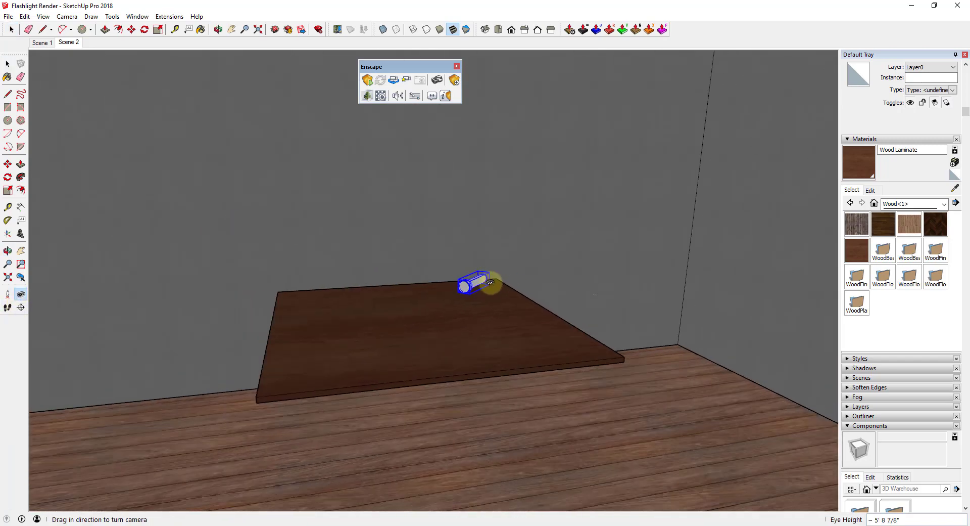
{"action": "scroll", "coordinate": [479, 286], "scroll_direction": "down", "scroll_amount": 3}
{"action": "left_click_drag", "start_coordinate": [689, 369], "coordinate": [111, 318]}
{"action": "left_click_drag", "start_coordinate": [183, 293], "coordinate": [544, 325]}
{"action": "scroll", "coordinate": [532, 317], "scroll_direction": "up", "scroll_amount": 5}
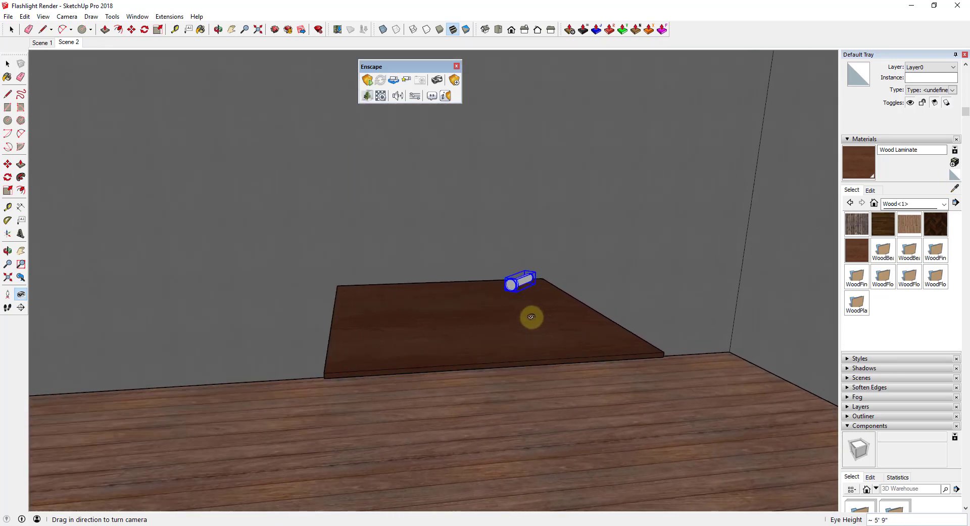
{"action": "middle_click_drag", "start_coordinate": [531, 318], "coordinate": [483, 400]}
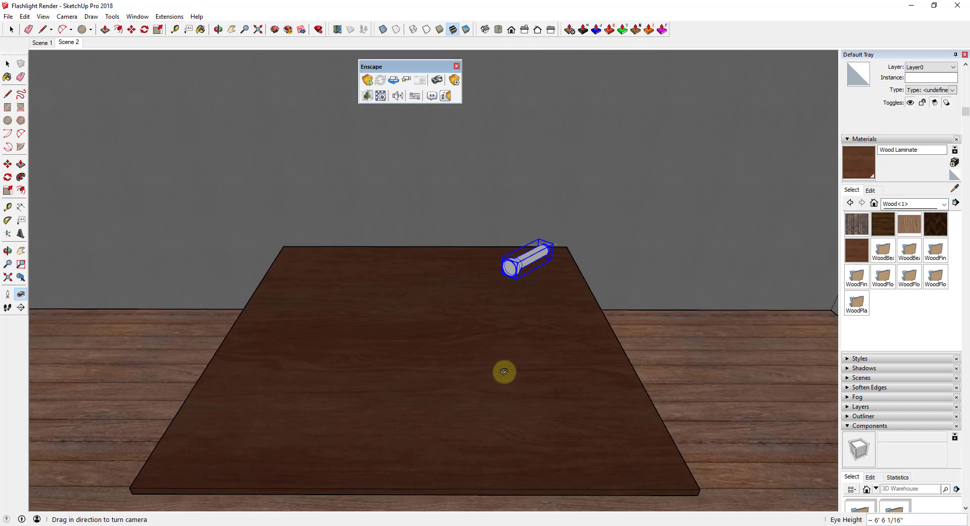
{"action": "left_click_drag", "start_coordinate": [530, 232], "coordinate": [536, 276]}
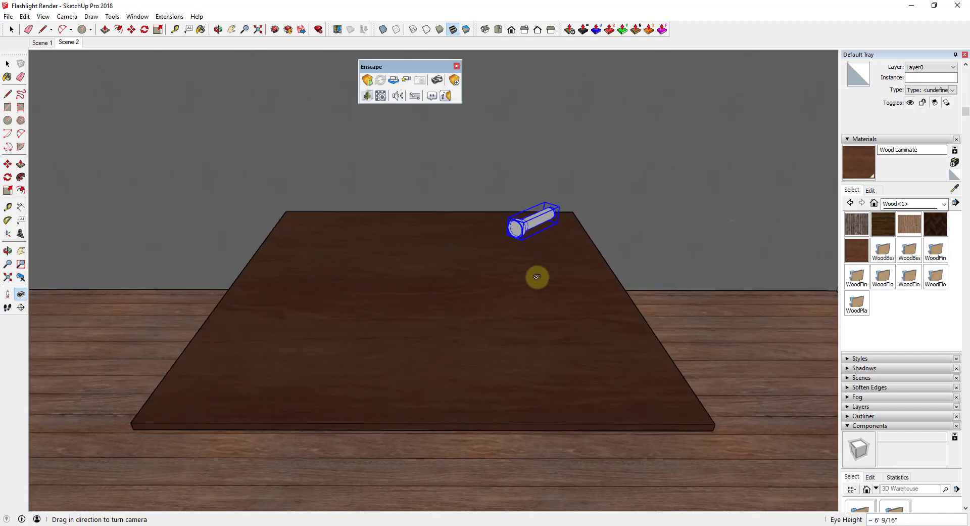
{"action": "left_click", "coordinate": [367, 81]}
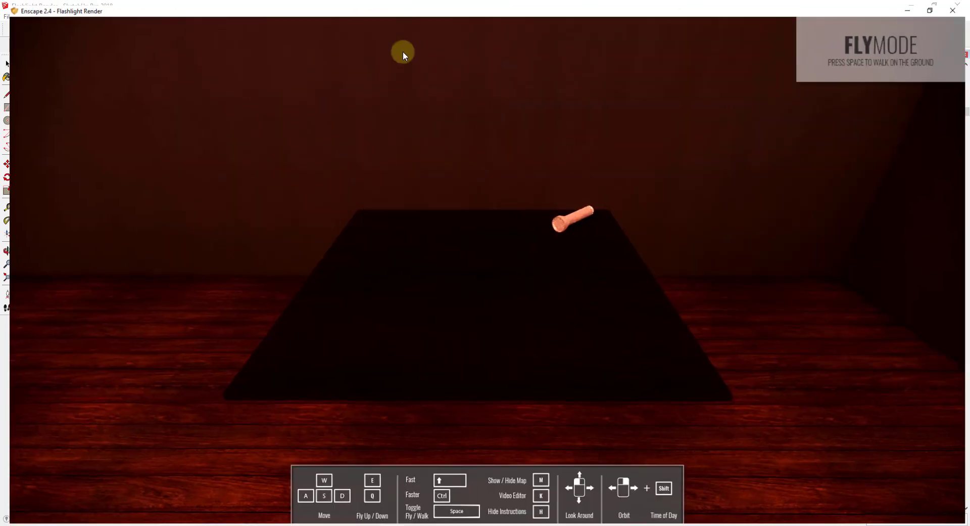
{"action": "mouse_move", "coordinate": [643, 287]}
{"action": "left_mouse_down"}
{"action": "mouse_move", "coordinate": [626, 283]}
{"action": "mouse_move", "coordinate": [642, 284]}
{"action": "mouse_move", "coordinate": [645, 296]}
{"action": "mouse_move", "coordinate": [630, 275]}
{"action": "mouse_move", "coordinate": [678, 283]}
{"action": "mouse_move", "coordinate": [645, 283]}
{"action": "mouse_move", "coordinate": [643, 274]}
{"action": "mouse_move", "coordinate": [652, 288]}
{"action": "left_mouse_up"}
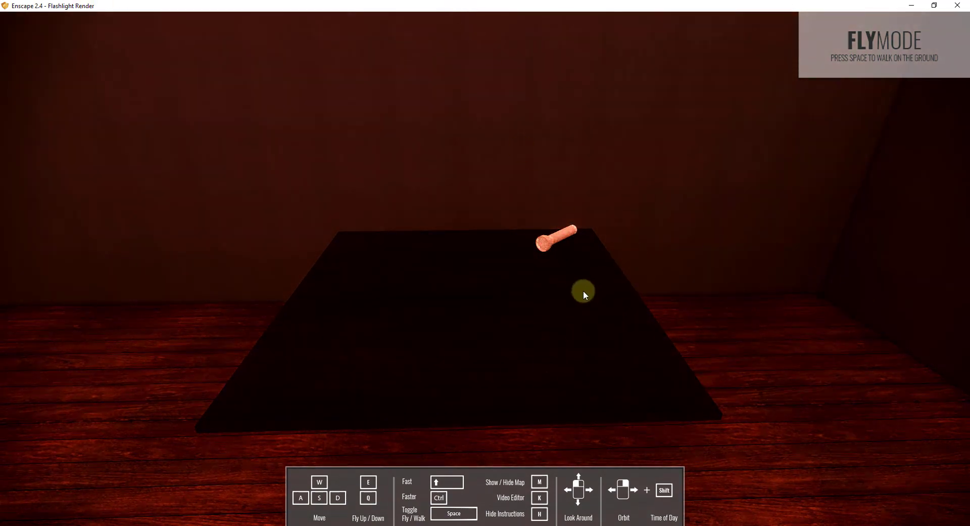
{"action": "mouse_move", "coordinate": [537, 7]}
{"action": "left_mouse_down"}
{"action": "mouse_move", "coordinate": [615, 59]}
{"action": "mouse_move", "coordinate": [969, 126]}
{"action": "left_mouse_up"}
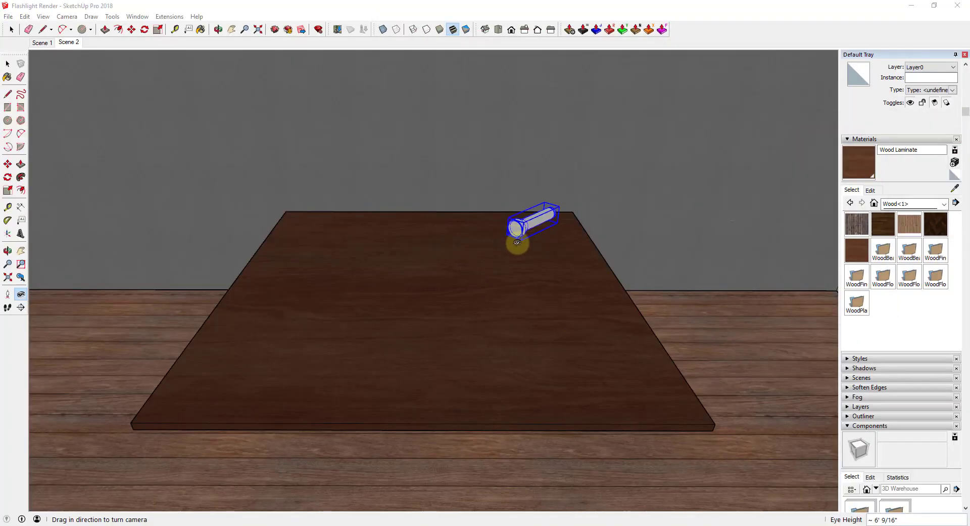
Place an Enscape spot light at the centre of the flashlight's lens, aimed outward across the tabletop
{"action": "left_click_drag", "start_coordinate": [516, 236], "coordinate": [518, 239]}
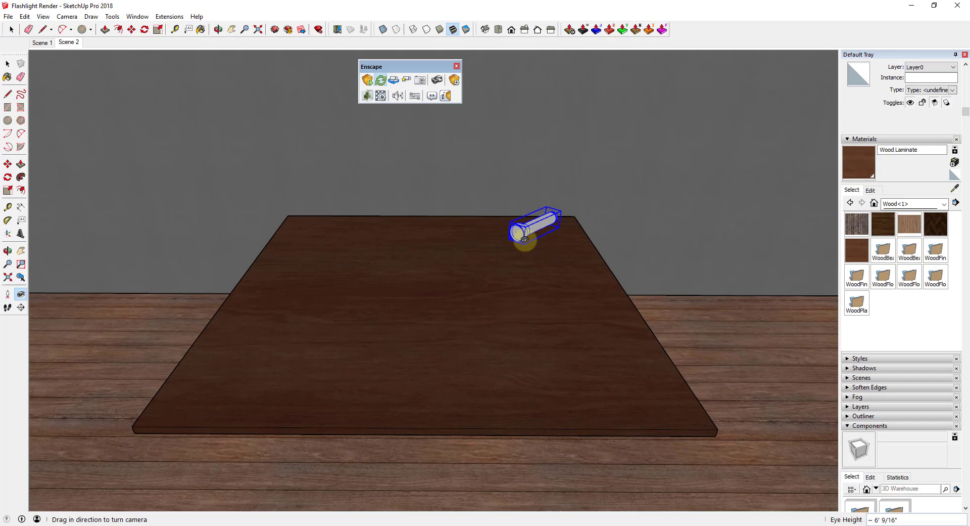
{"action": "scroll", "coordinate": [524, 239], "scroll_direction": "up", "scroll_amount": 8}
{"action": "key", "text": "o"}
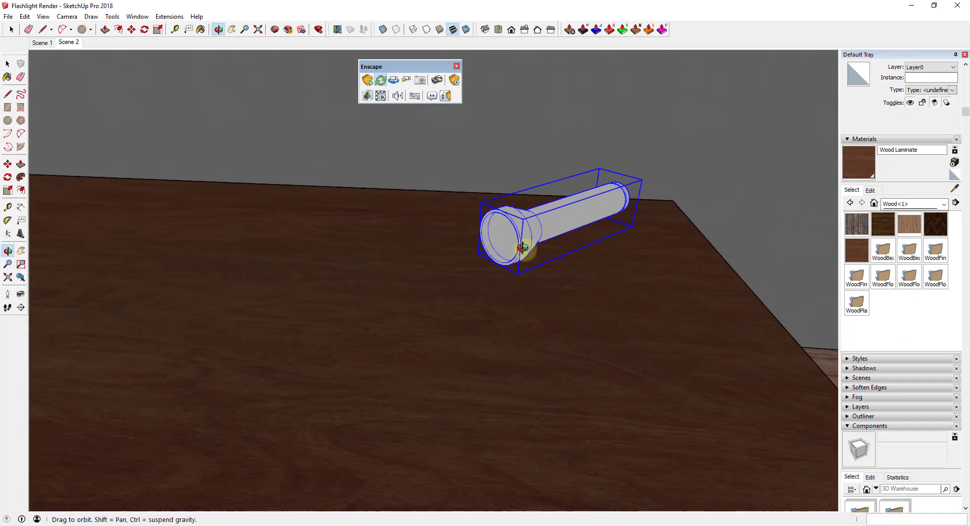
{"action": "middle_click_drag", "start_coordinate": [523, 247], "coordinate": [521, 246]}
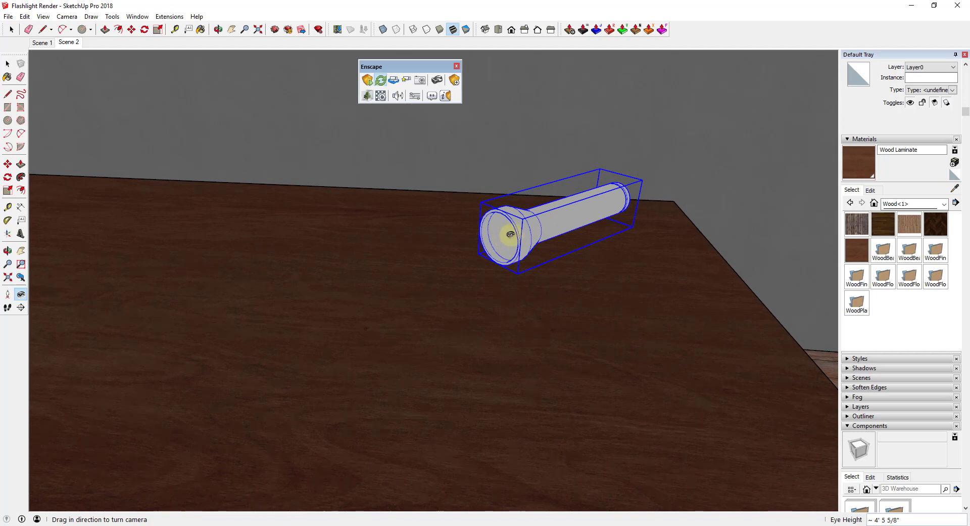
{"action": "left_click", "coordinate": [454, 81]}
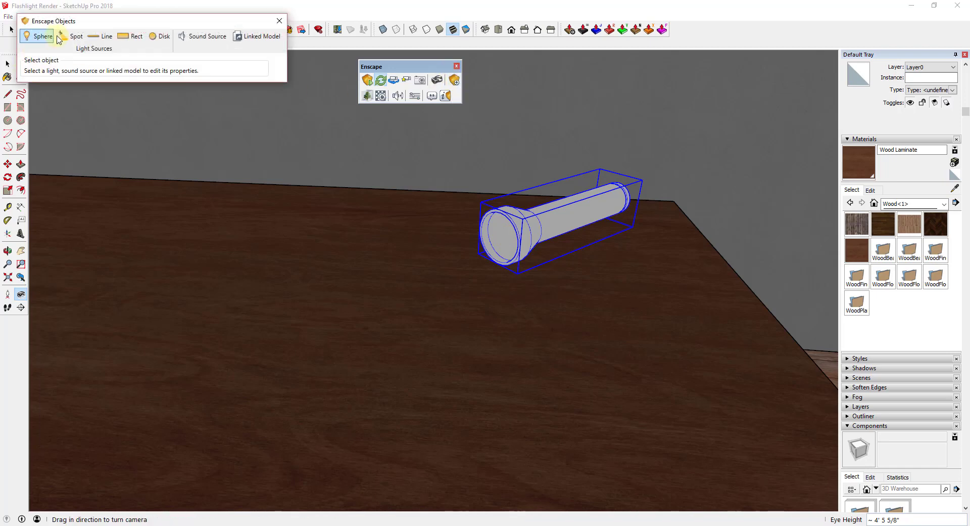
{"action": "left_click", "coordinate": [74, 40]}
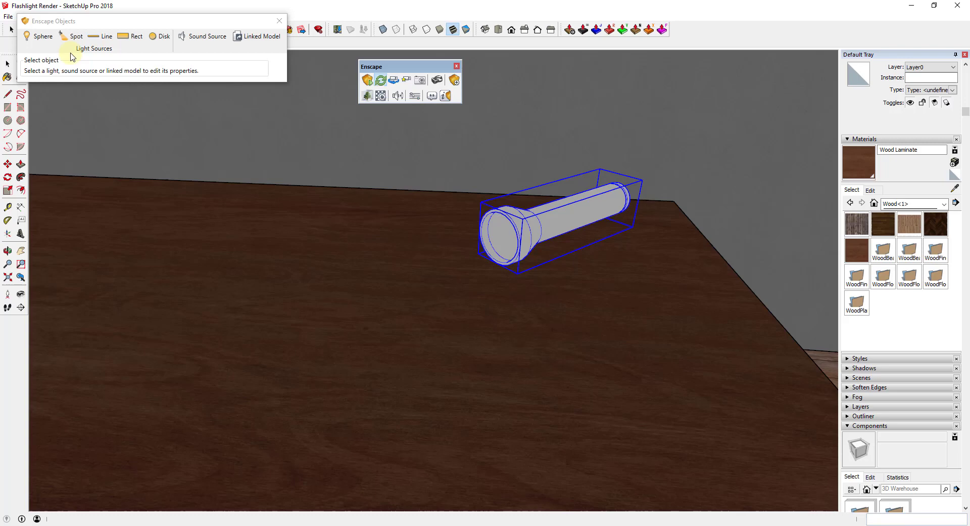
{"action": "left_click", "coordinate": [501, 237]}
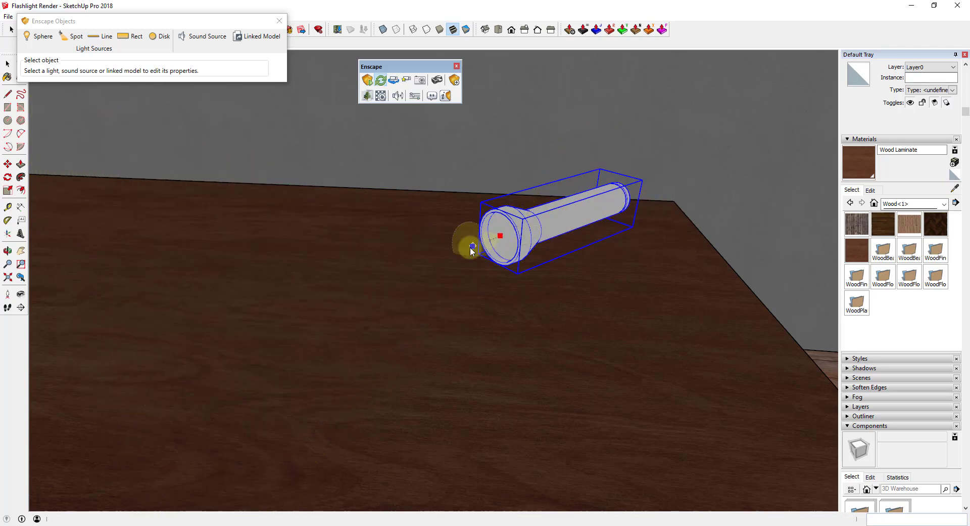
{"action": "middle_click_drag", "start_coordinate": [310, 314], "coordinate": [324, 383]}
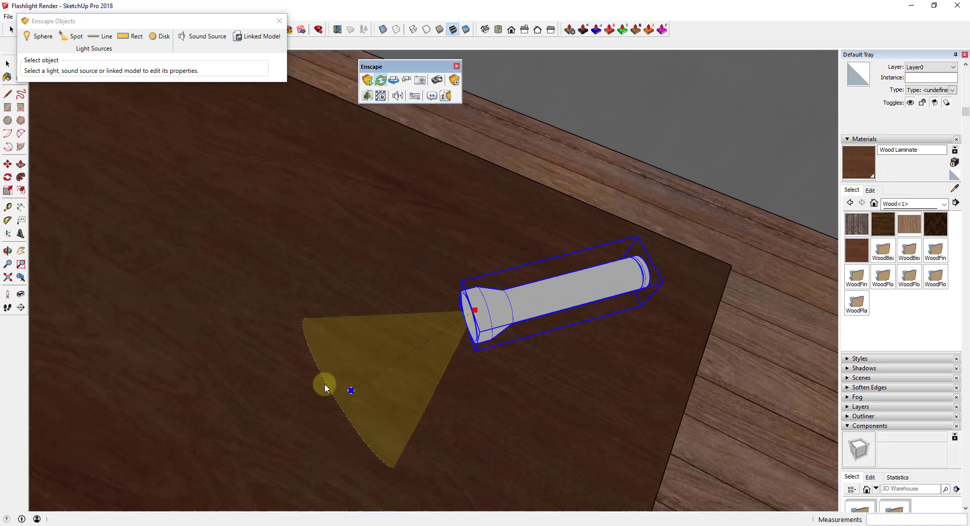
{"action": "scroll", "coordinate": [84, 428], "scroll_direction": "down", "scroll_amount": 1}
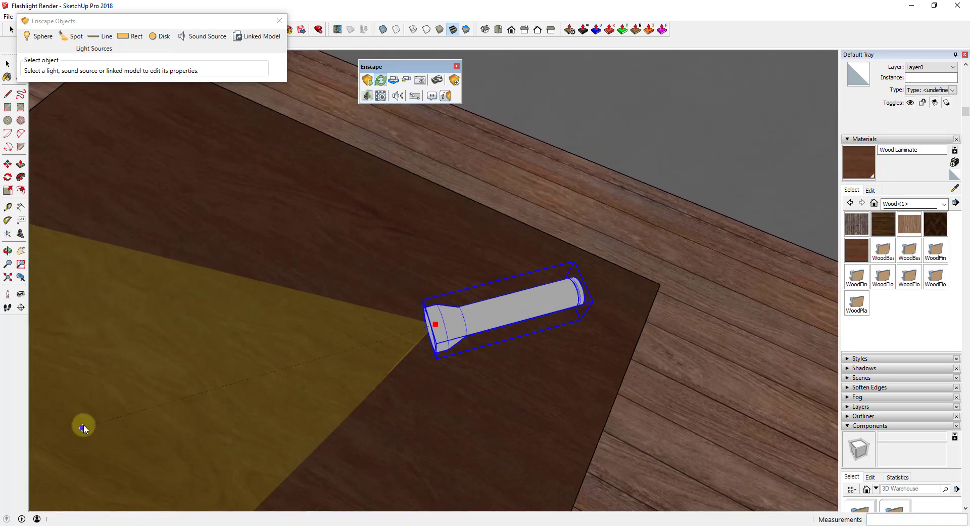
{"action": "middle_click_drag", "start_coordinate": [83, 428], "coordinate": [472, 368]}
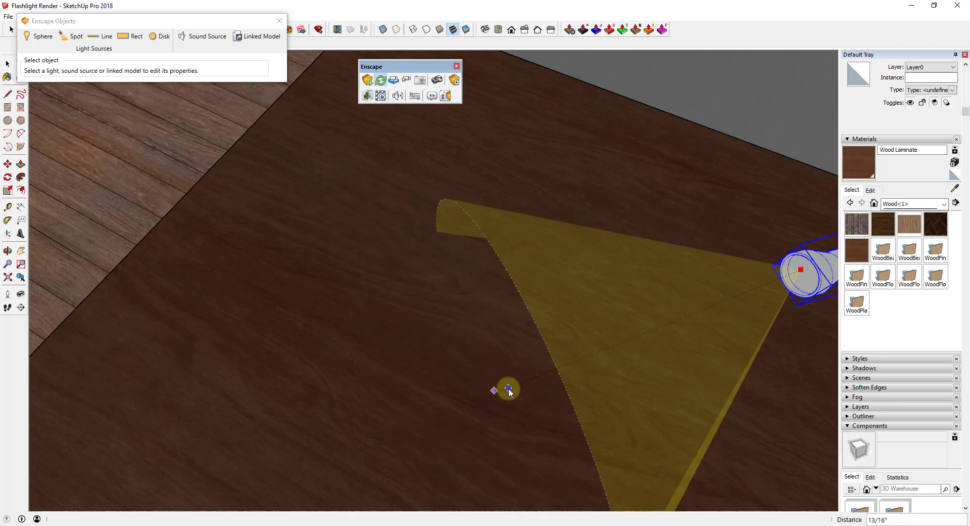
{"action": "left_click", "coordinate": [494, 390]}
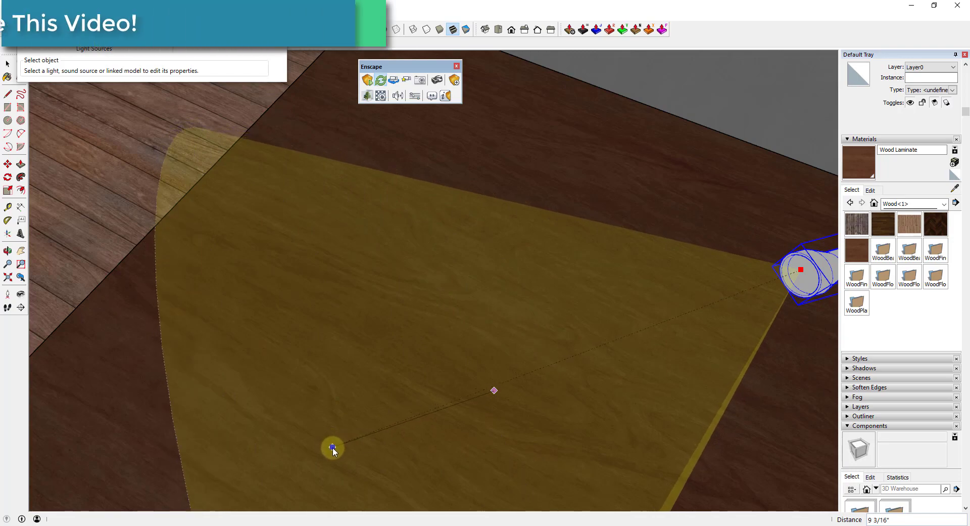
{"action": "left_click", "coordinate": [397, 441]}
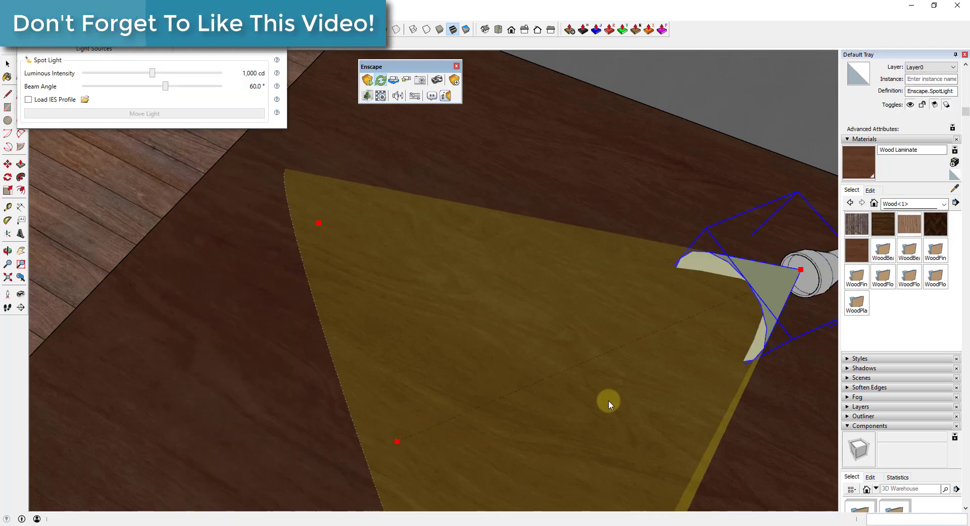
Examine the spot light's position at the lens and its beam on the tabletop in the Enscape render
{"action": "scroll", "coordinate": [626, 357], "scroll_direction": "down", "scroll_amount": 5}
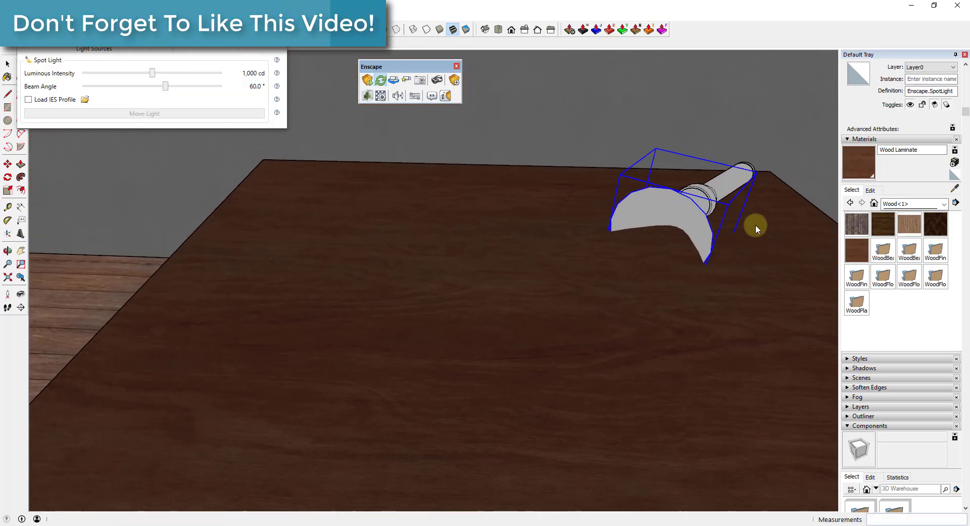
{"action": "scroll", "coordinate": [756, 224], "scroll_direction": "up", "scroll_amount": 5}
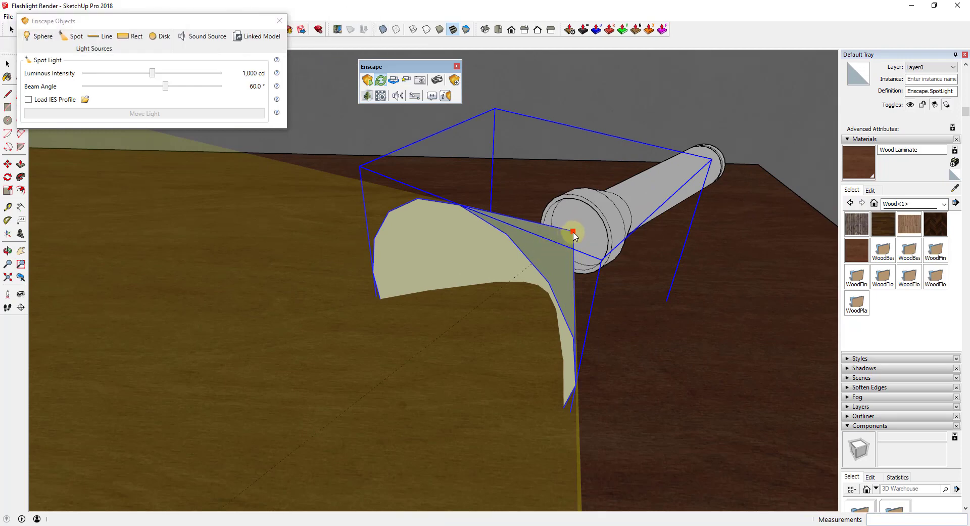
{"action": "left_click", "coordinate": [451, 1]}
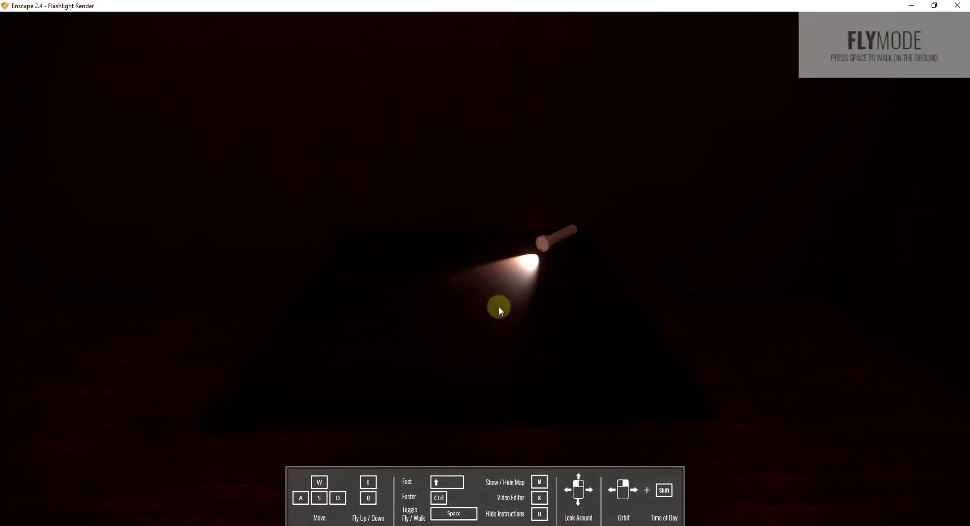
{"action": "mouse_move", "coordinate": [500, 309]}
{"action": "left_mouse_down"}
{"action": "mouse_move", "coordinate": [510, 305]}
{"action": "mouse_move", "coordinate": [488, 304]}
{"action": "mouse_move", "coordinate": [506, 308]}
{"action": "mouse_move", "coordinate": [498, 307]}
{"action": "left_mouse_up"}
{"action": "key", "text": "w"}
{"action": "key", "text": "e"}
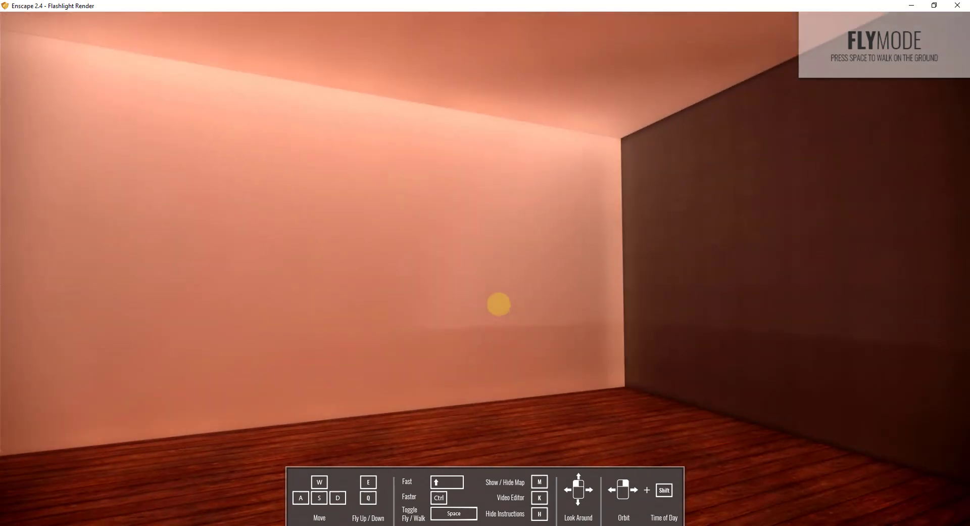
{"action": "mouse_move", "coordinate": [499, 303]}
{"action": "left_mouse_down"}
{"action": "mouse_move", "coordinate": [517, 307]}
{"action": "mouse_move", "coordinate": [500, 307]}
{"action": "left_mouse_up"}
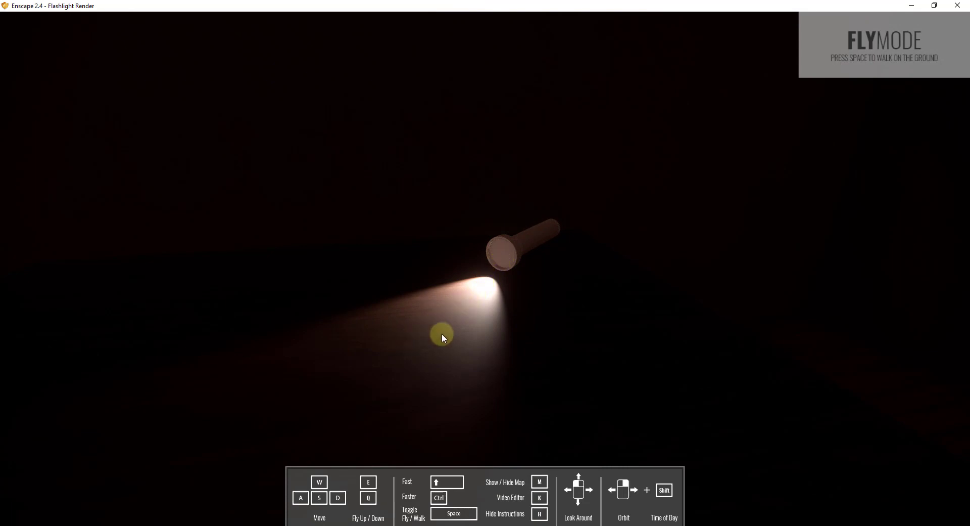
{"action": "key", "text": "w"}
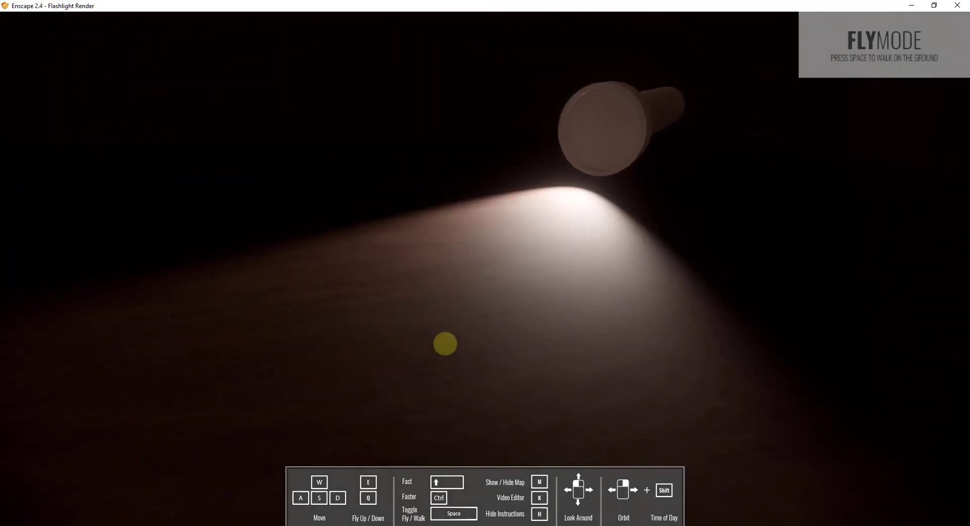
{"action": "key", "text": "s"}
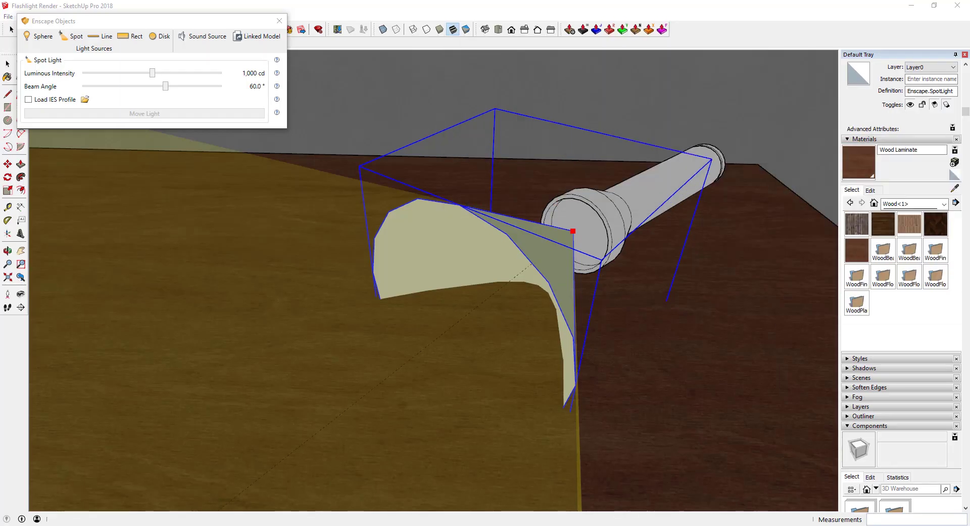
Arrange the render window beside the spot light settings and set the light's beam angle to 82.9°
{"action": "mouse_move", "coordinate": [969, 110]}
{"action": "left_mouse_down"}
{"action": "mouse_move", "coordinate": [663, 97]}
{"action": "mouse_move", "coordinate": [675, 84]}
{"action": "left_mouse_up"}
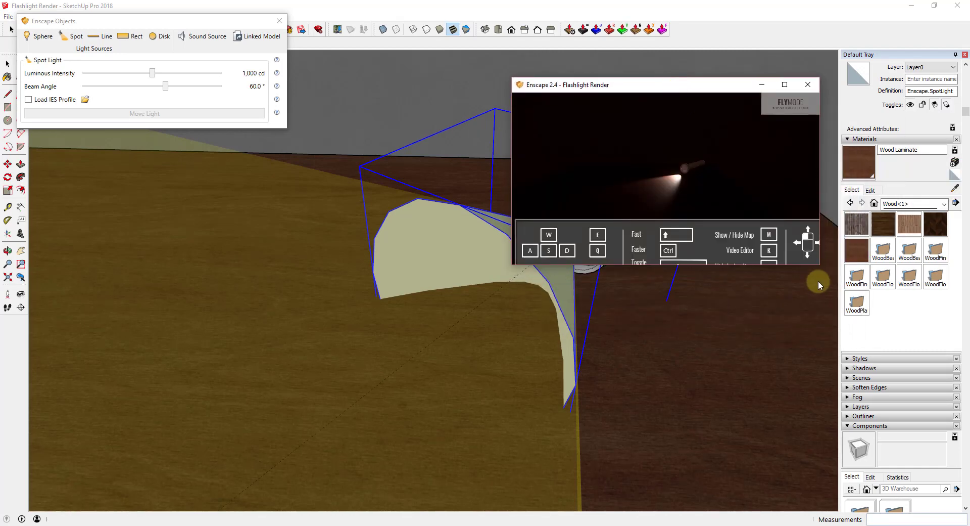
{"action": "left_click_drag", "start_coordinate": [819, 268], "coordinate": [929, 401]}
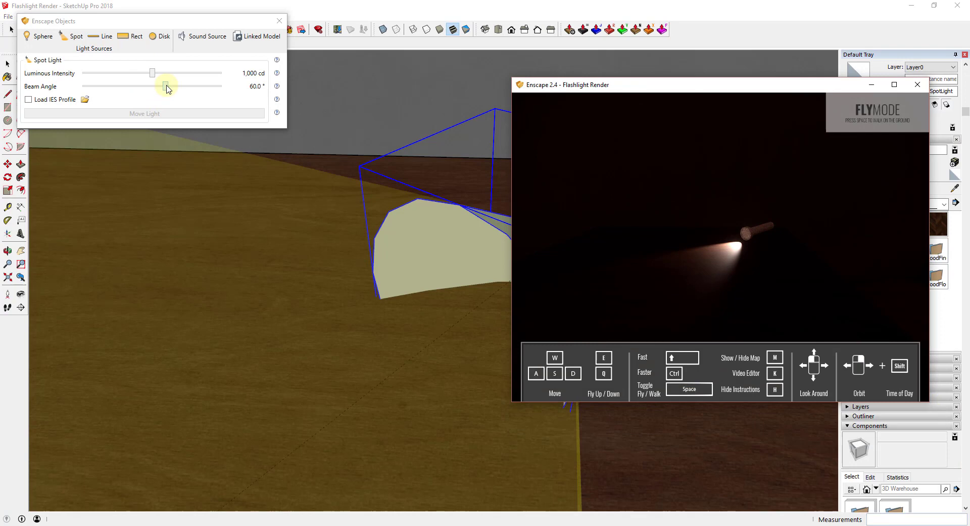
{"action": "mouse_move", "coordinate": [167, 88]}
{"action": "left_mouse_down"}
{"action": "mouse_move", "coordinate": [185, 88]}
{"action": "mouse_move", "coordinate": [137, 87]}
{"action": "mouse_move", "coordinate": [223, 90]}
{"action": "mouse_move", "coordinate": [211, 99]}
{"action": "left_mouse_up"}
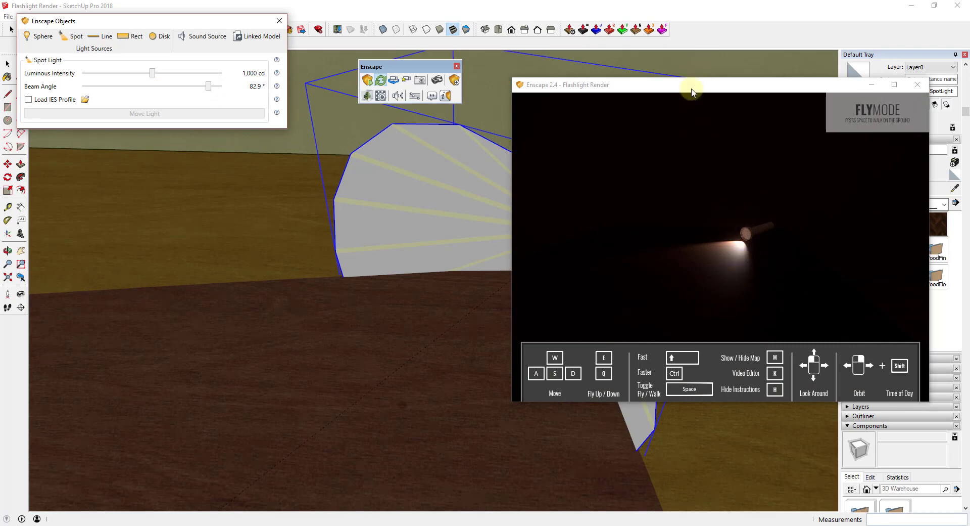
{"action": "left_click_drag", "start_coordinate": [691, 92], "coordinate": [640, 105]}
{"action": "left_click_drag", "start_coordinate": [693, 266], "coordinate": [697, 270]}
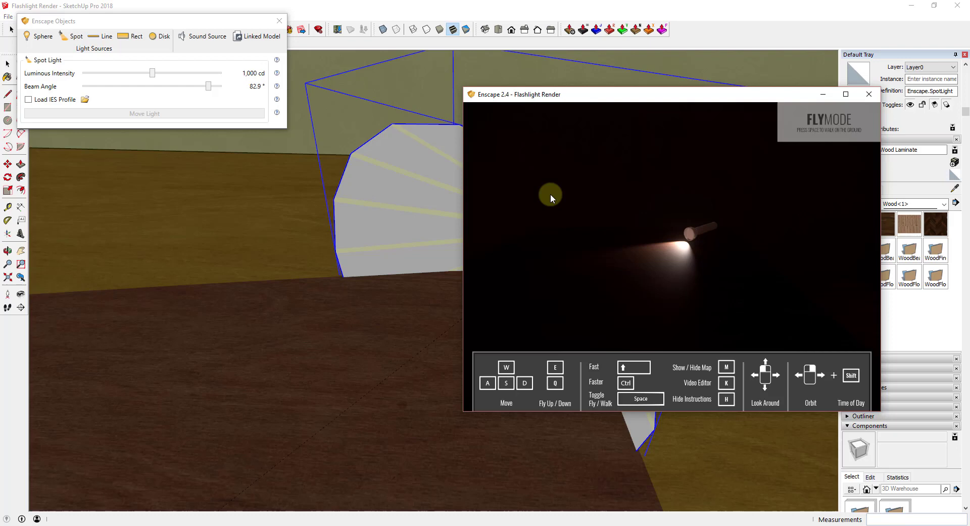
Set the spot light's luminous intensity to 3,020 cd and check the beam from several angles in the Enscape render
{"action": "left_click_drag", "start_coordinate": [154, 77], "coordinate": [164, 74]}
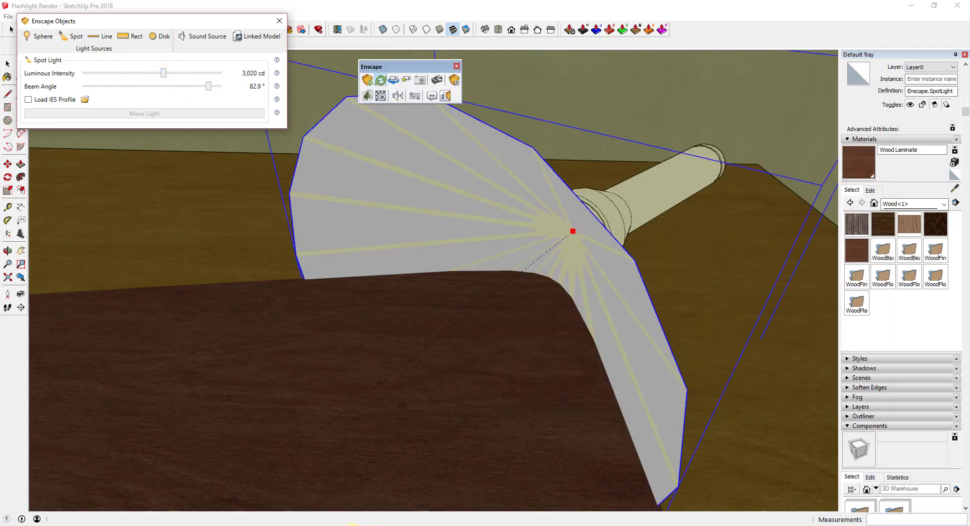
{"action": "mouse_move", "coordinate": [352, 520]}
{"action": "left_click", "coordinate": [380, 483]}
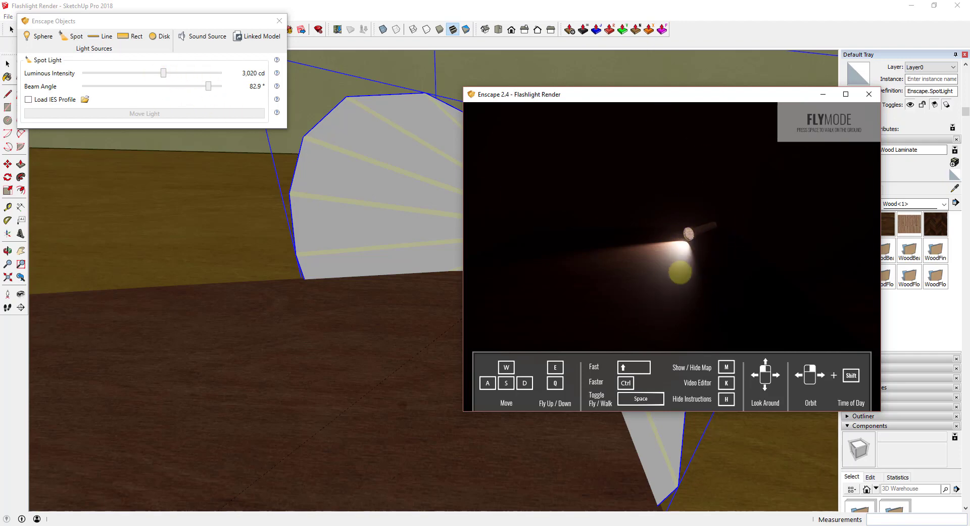
{"action": "right_click_drag", "start_coordinate": [680, 272], "coordinate": [679, 269]}
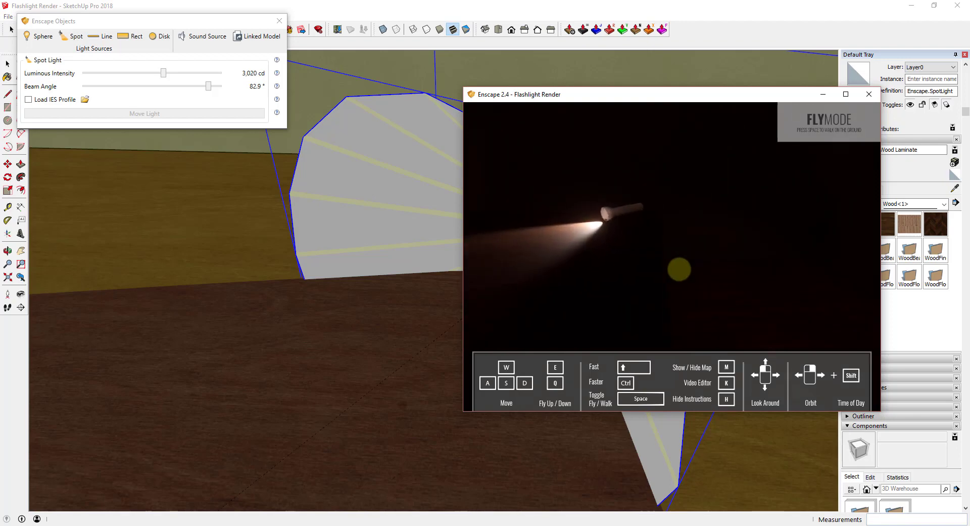
{"action": "left_click_drag", "start_coordinate": [679, 269], "coordinate": [680, 270]}
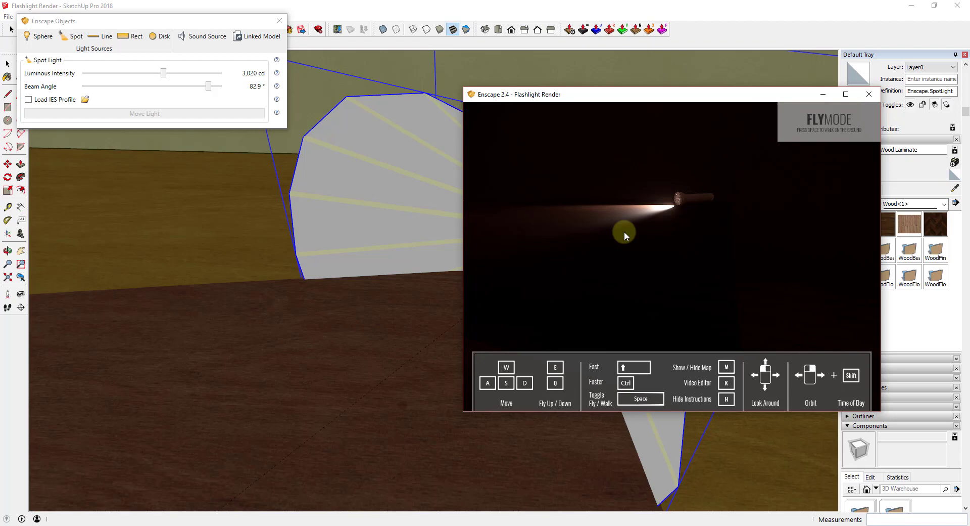
{"action": "left_click_drag", "start_coordinate": [665, 243], "coordinate": [629, 189]}
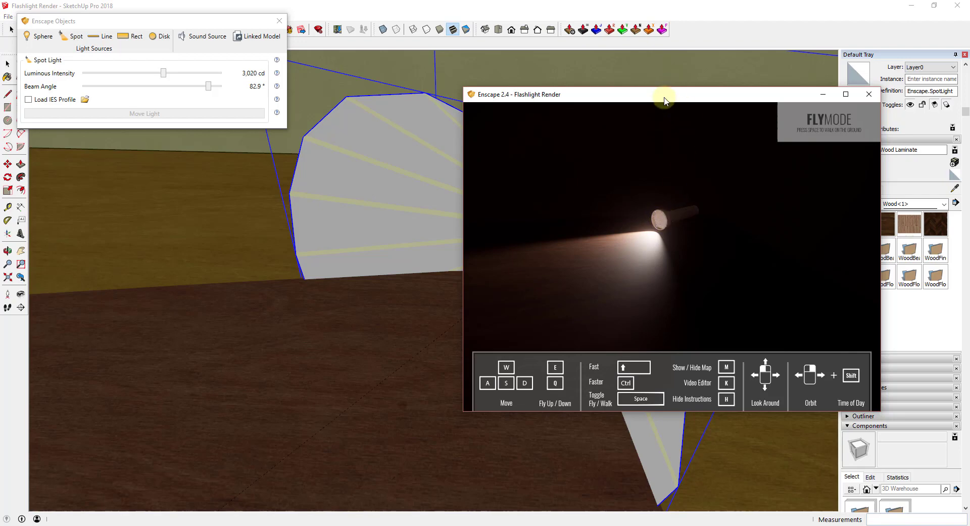
Move the render window aside and hide the spot light component covering the flashlight
{"action": "left_click_drag", "start_coordinate": [664, 96], "coordinate": [969, 107]}
{"action": "middle_click_drag", "start_coordinate": [641, 218], "coordinate": [598, 246]}
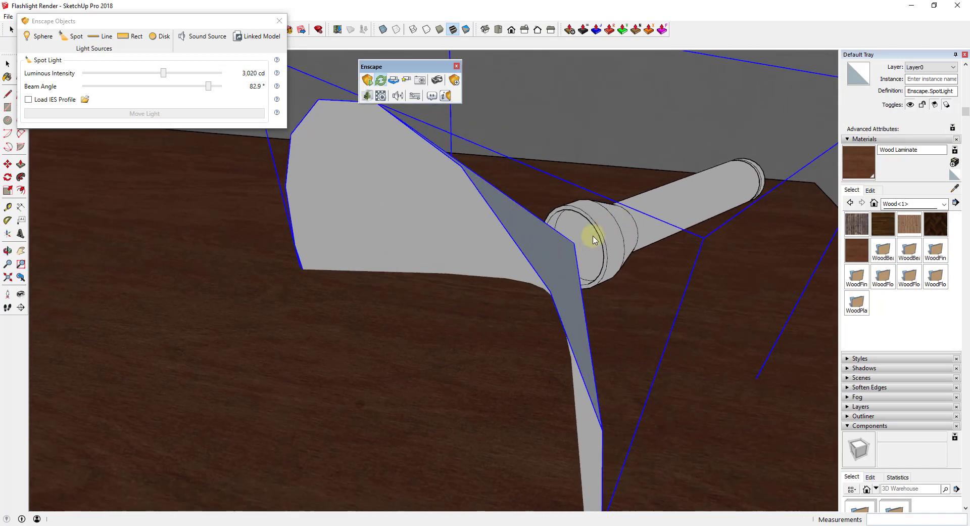
{"action": "right_click", "coordinate": [556, 248]}
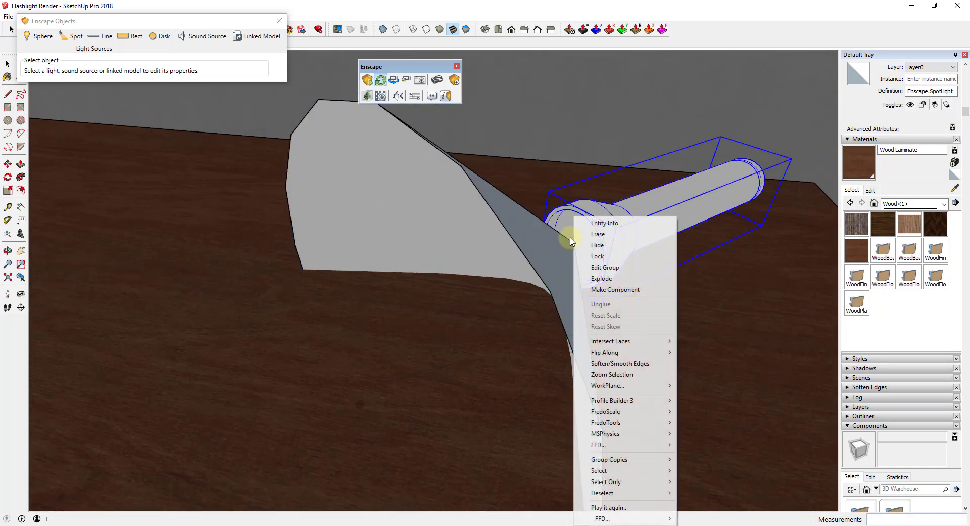
{"action": "right_click", "coordinate": [541, 244]}
{"action": "left_click", "coordinate": [565, 153]}
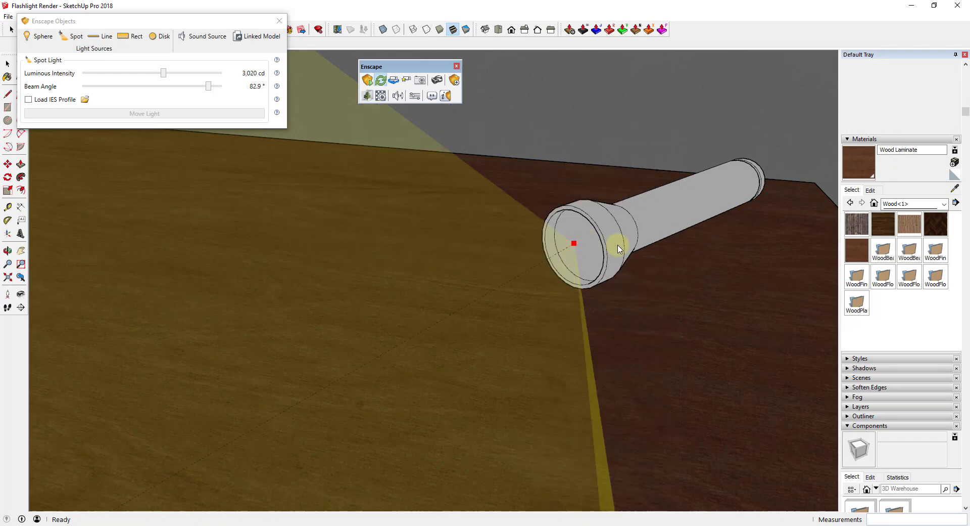
{"action": "key", "text": "Escape"}
{"action": "key", "text": "space"}
Open the flashlight group for editing and select the circular lens face at its front
{"action": "left_click", "coordinate": [581, 248]}
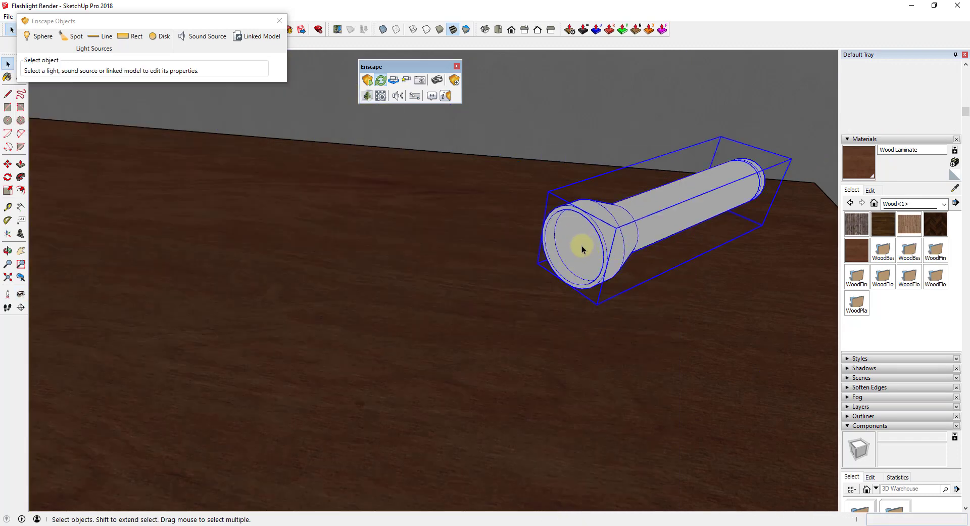
{"action": "double_click", "coordinate": [585, 243]}
{"action": "middle_click_drag", "start_coordinate": [593, 244], "coordinate": [585, 219]}
{"action": "left_click", "coordinate": [588, 218]}
{"action": "scroll", "coordinate": [590, 214], "scroll_direction": "up", "scroll_amount": 3}
{"action": "scroll", "coordinate": [591, 215], "scroll_direction": "up", "scroll_amount": 1}
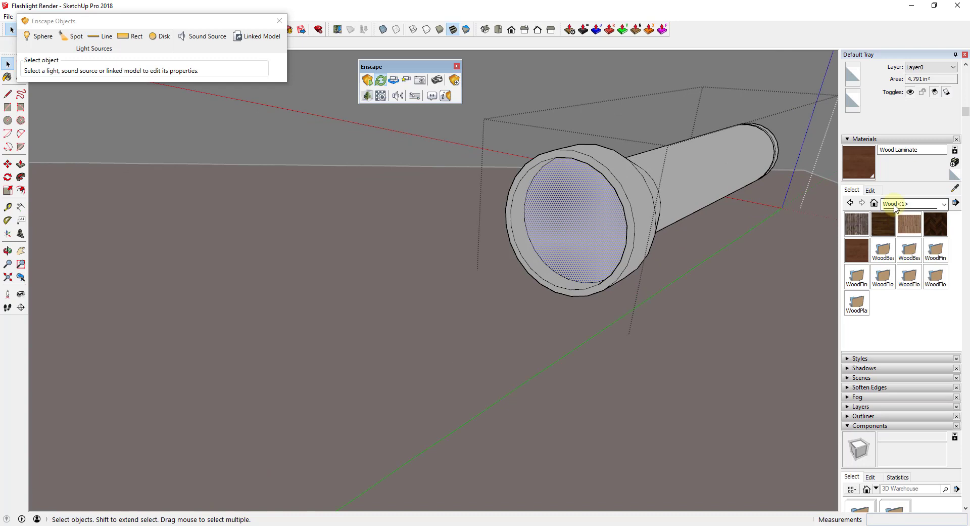
Paint the selected lens face with the light orange Color C02 from the Colors material collection
{"action": "left_click", "coordinate": [895, 204]}
{"action": "left_click", "coordinate": [913, 283]}
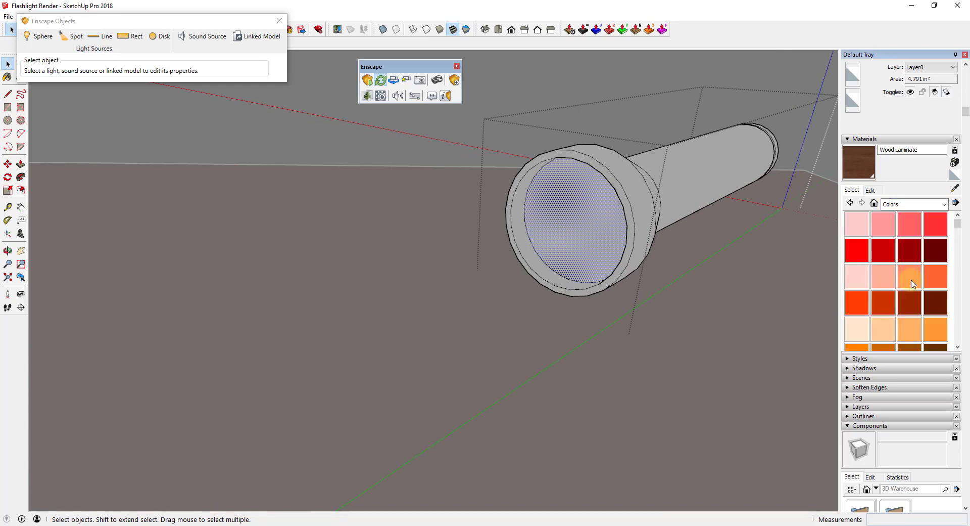
{"action": "scroll", "coordinate": [894, 283], "scroll_direction": "down", "scroll_amount": 1}
{"action": "left_click", "coordinate": [884, 273]}
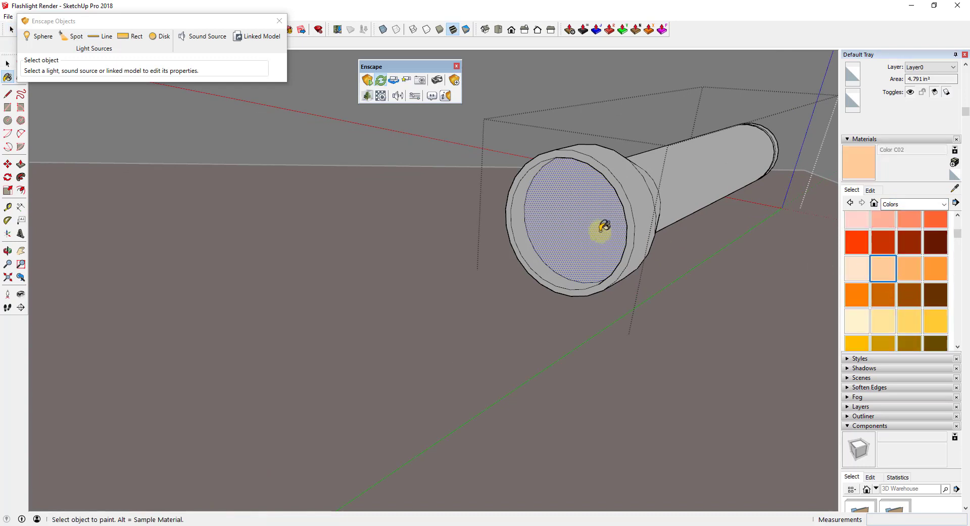
{"action": "left_click", "coordinate": [587, 214]}
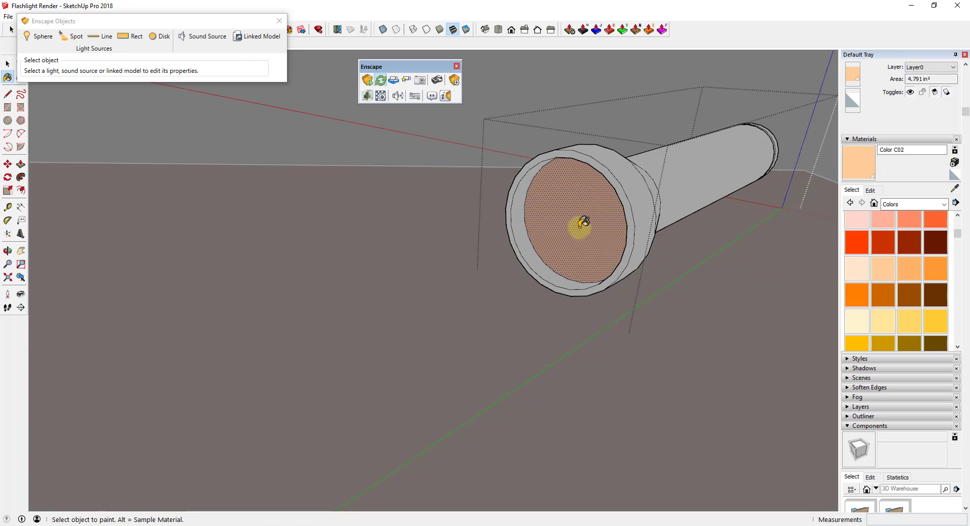
Leave the flashlight group and unhide the Enscape spot light
{"action": "middle_click_drag", "start_coordinate": [671, 233], "coordinate": [679, 252]}
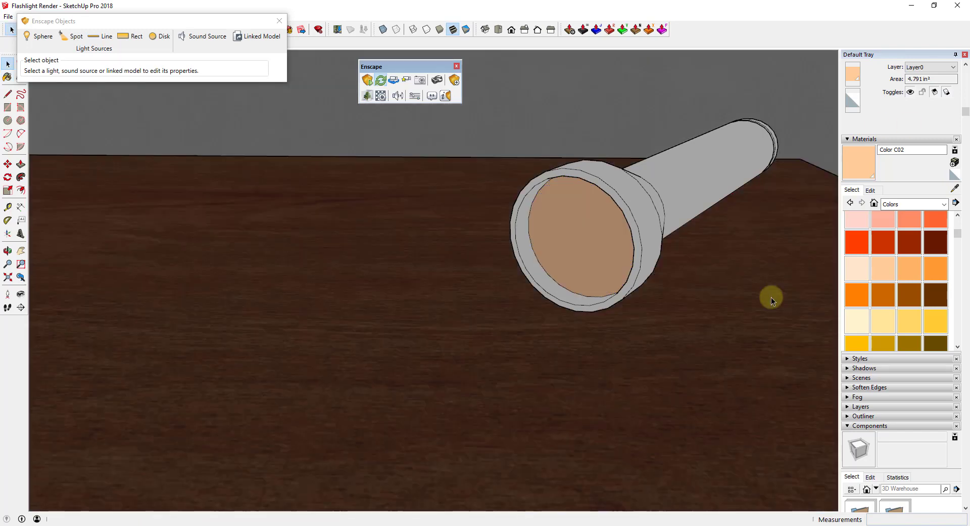
{"action": "scroll", "coordinate": [894, 283], "scroll_direction": "down", "scroll_amount": 10}
{"action": "left_click", "coordinate": [847, 234]}
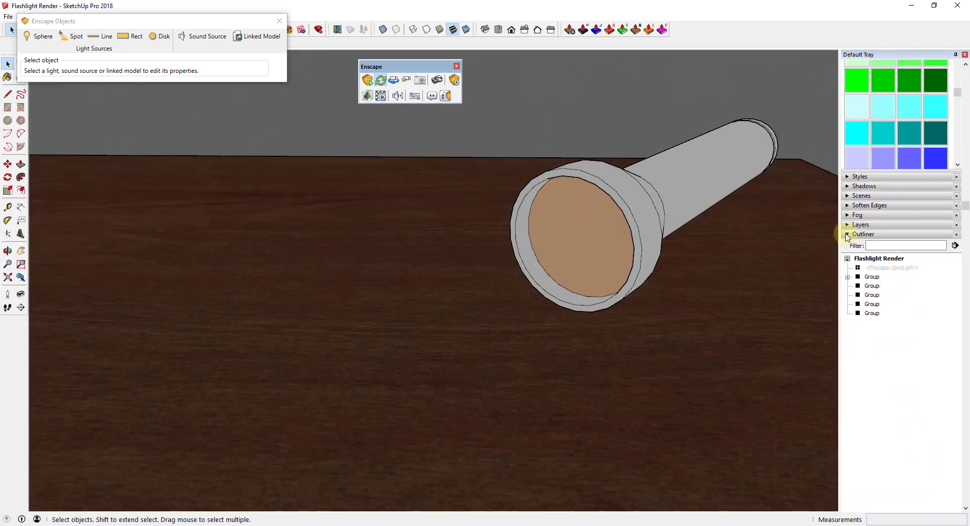
{"action": "right_click", "coordinate": [883, 269]}
{"action": "left_click", "coordinate": [870, 144]}
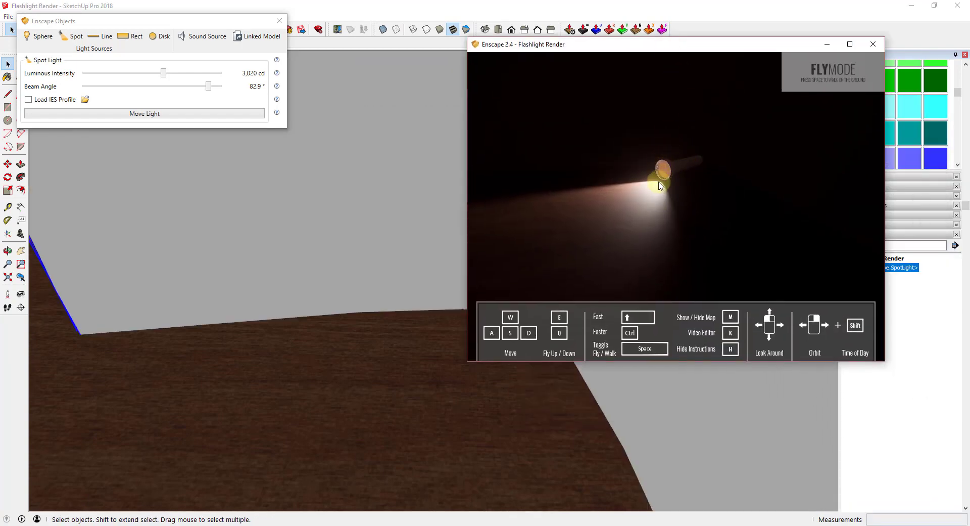
Open the Enscape material settings for Color C02 and compare them with the lens in the render
{"action": "left_click_drag", "start_coordinate": [668, 49], "coordinate": [969, 101]}
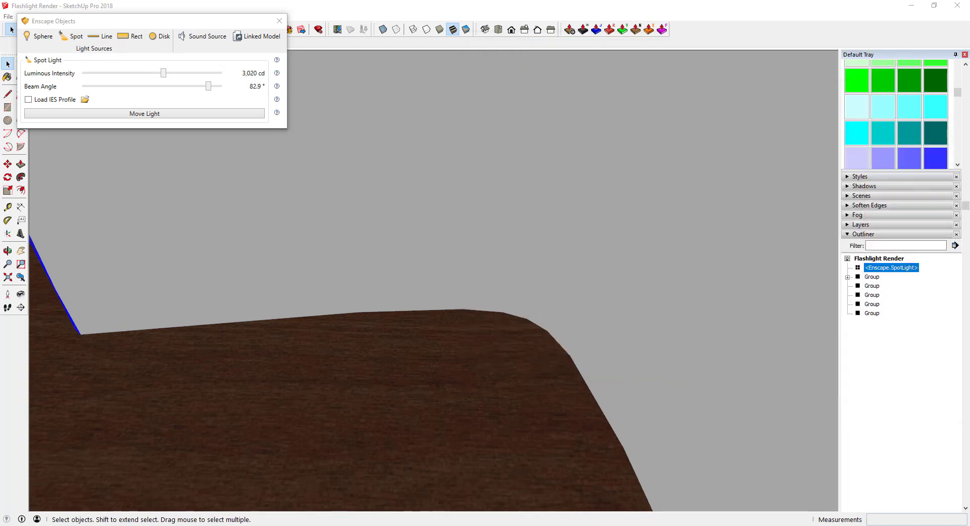
{"action": "left_click_drag", "start_coordinate": [211, 22], "coordinate": [227, 77]}
{"action": "left_click", "coordinate": [381, 95]}
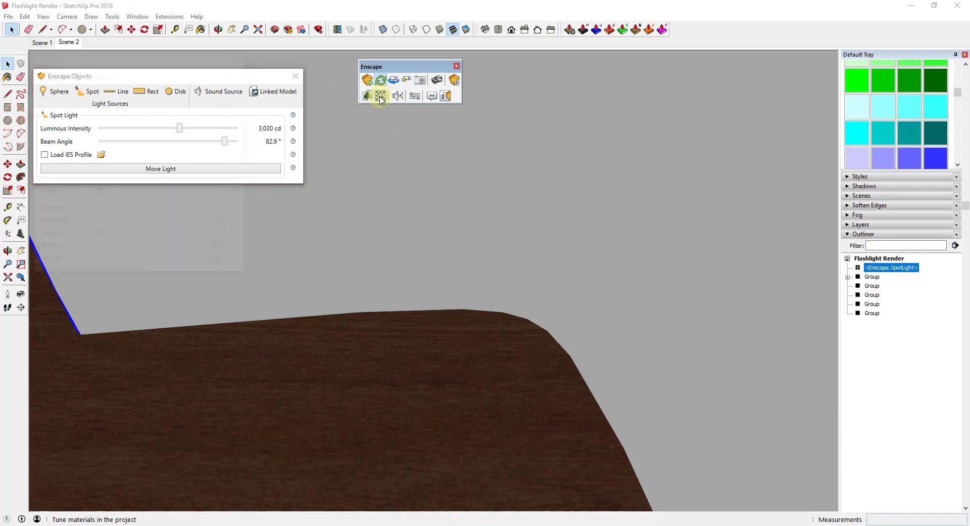
{"action": "left_click_drag", "start_coordinate": [969, 101], "coordinate": [635, 92]}
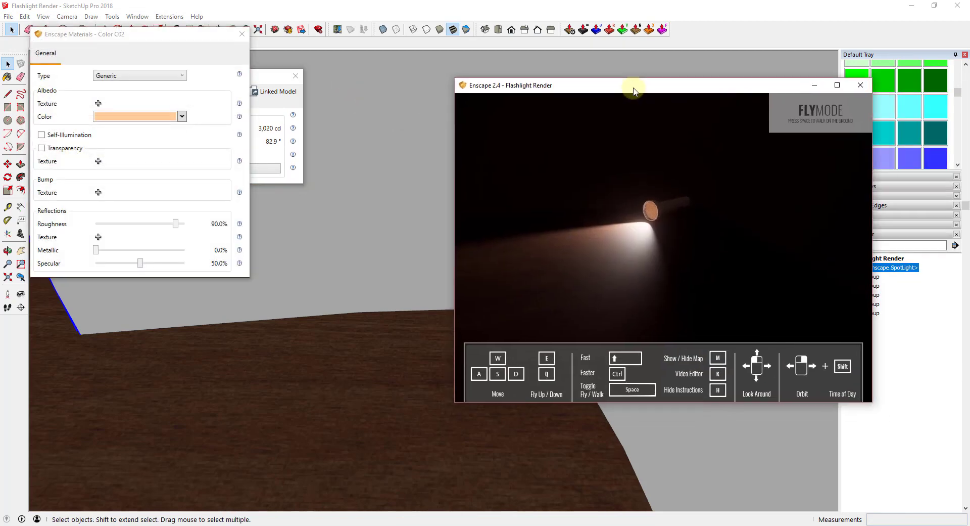
{"action": "left_click", "coordinate": [159, 41]}
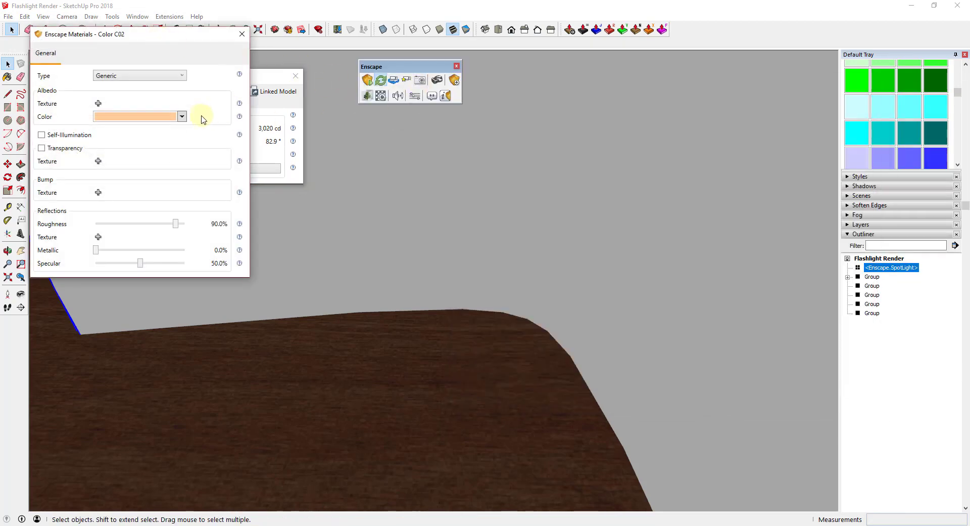
Sample the lens paint as the active material and enable self-illumination for Color C02
{"action": "scroll", "coordinate": [890, 151], "scroll_direction": "up", "scroll_amount": 10}
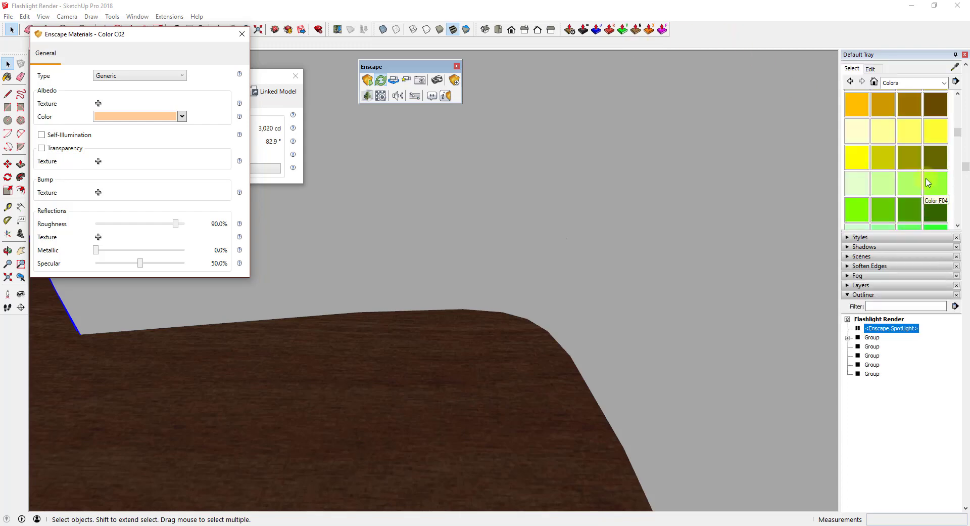
{"action": "scroll", "coordinate": [560, 347], "scroll_direction": "down", "scroll_amount": 4}
{"action": "middle_click_drag", "start_coordinate": [514, 327], "coordinate": [554, 306]}
{"action": "scroll", "coordinate": [911, 165], "scroll_direction": "up", "scroll_amount": 5}
{"action": "left_click", "coordinate": [955, 188]}
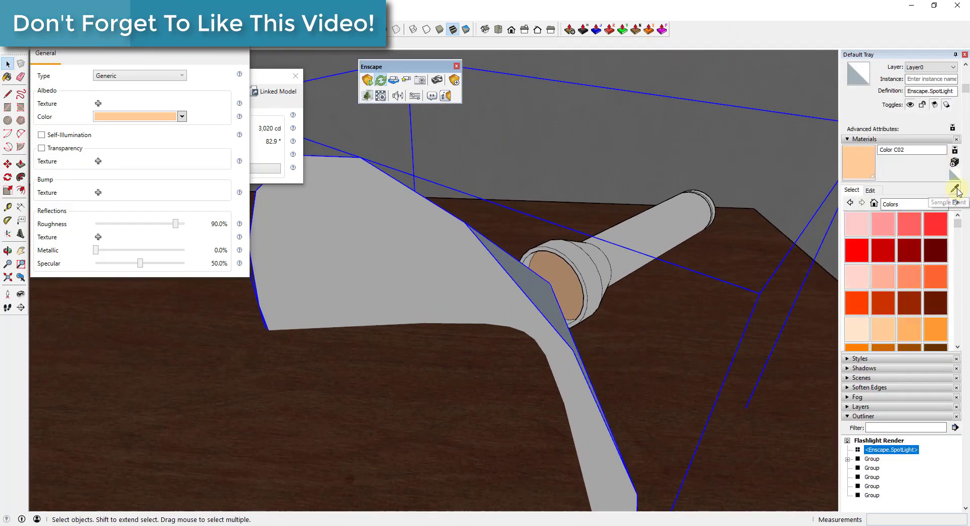
{"action": "left_click", "coordinate": [570, 268]}
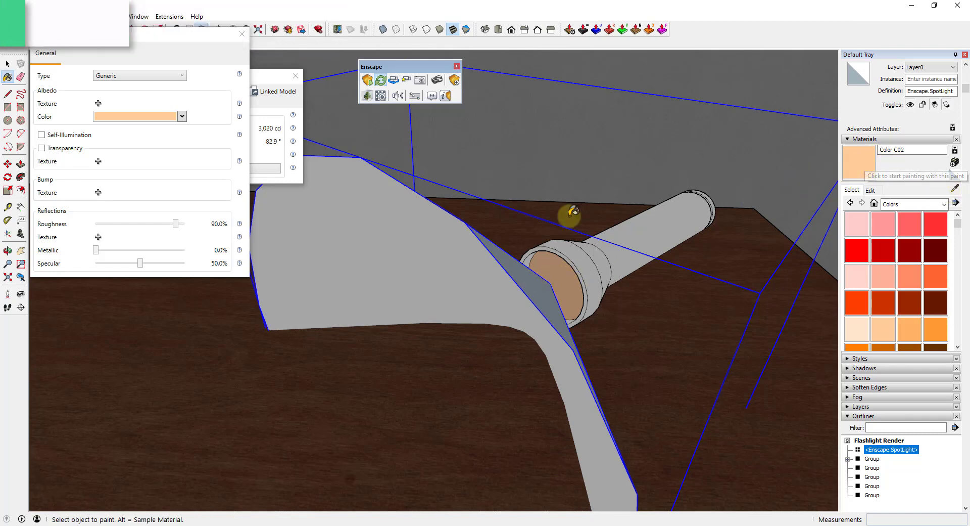
{"action": "left_click", "coordinate": [42, 135]}
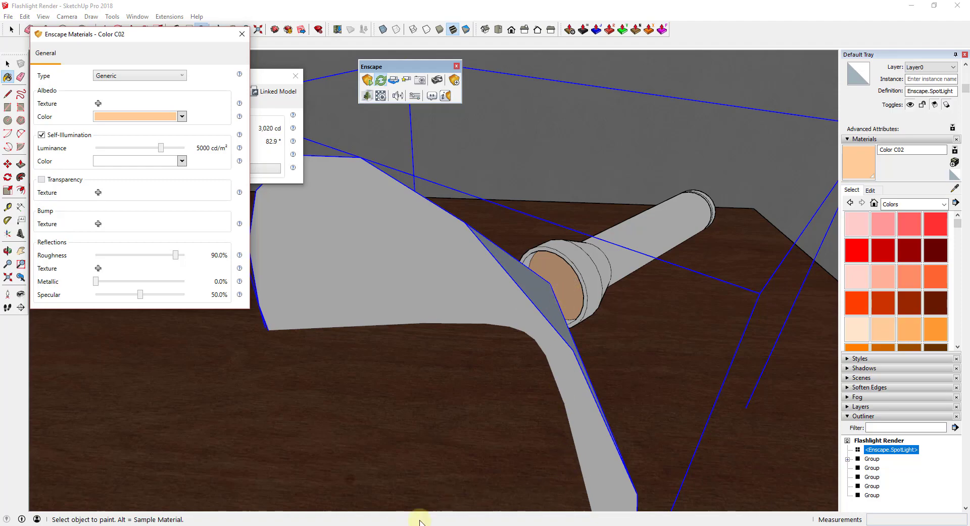
Examine the self-illuminated lens and the beam from the front, side and behind in the Enscape render
{"action": "left_click", "coordinate": [317, 493]}
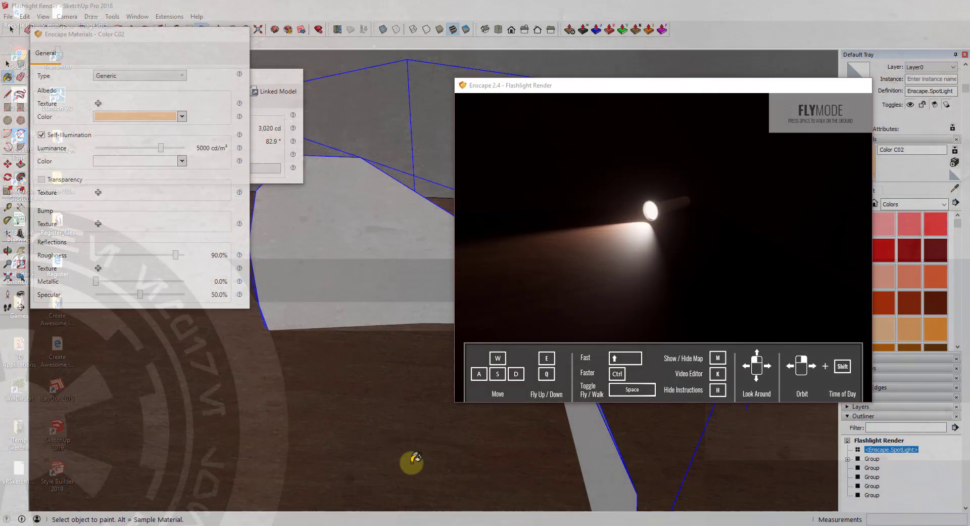
{"action": "left_click_drag", "start_coordinate": [686, 90], "coordinate": [709, 71]}
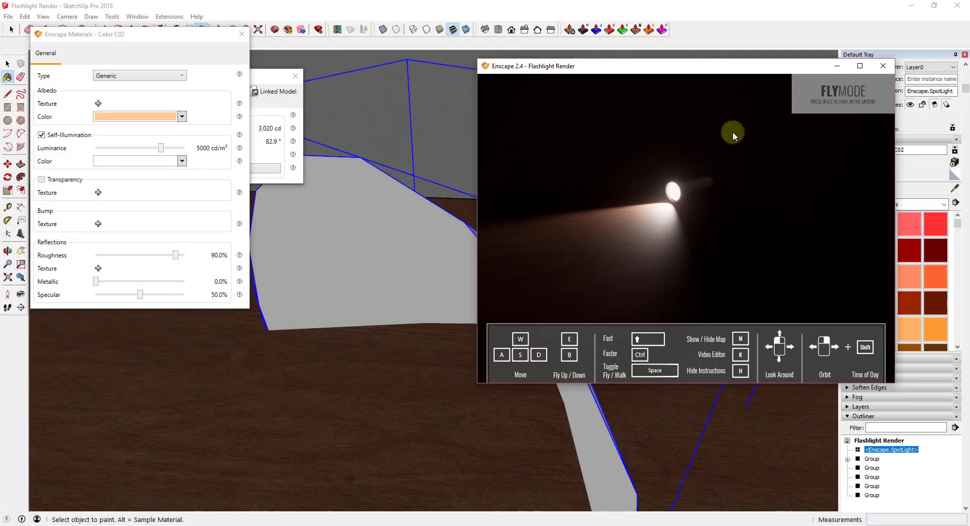
{"action": "left_click_drag", "start_coordinate": [665, 203], "coordinate": [665, 204]}
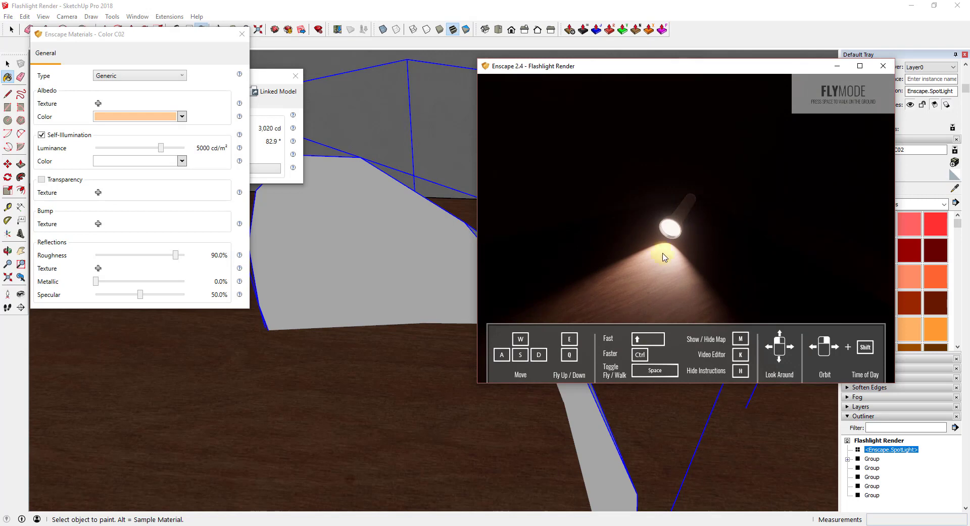
{"action": "left_click_drag", "start_coordinate": [665, 256], "coordinate": [733, 258]}
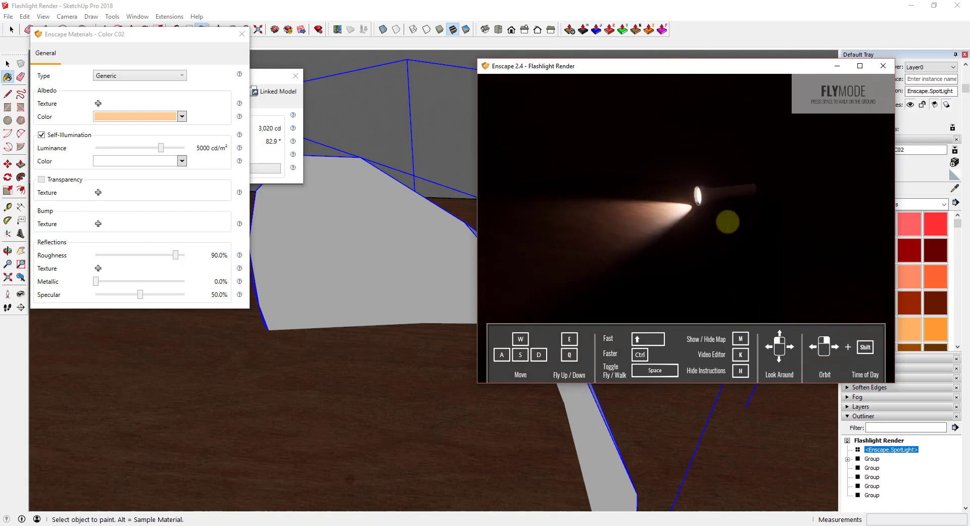
{"action": "mouse_move", "coordinate": [728, 221]}
{"action": "left_mouse_down"}
{"action": "mouse_move", "coordinate": [746, 224]}
{"action": "mouse_move", "coordinate": [736, 223]}
{"action": "left_mouse_up"}
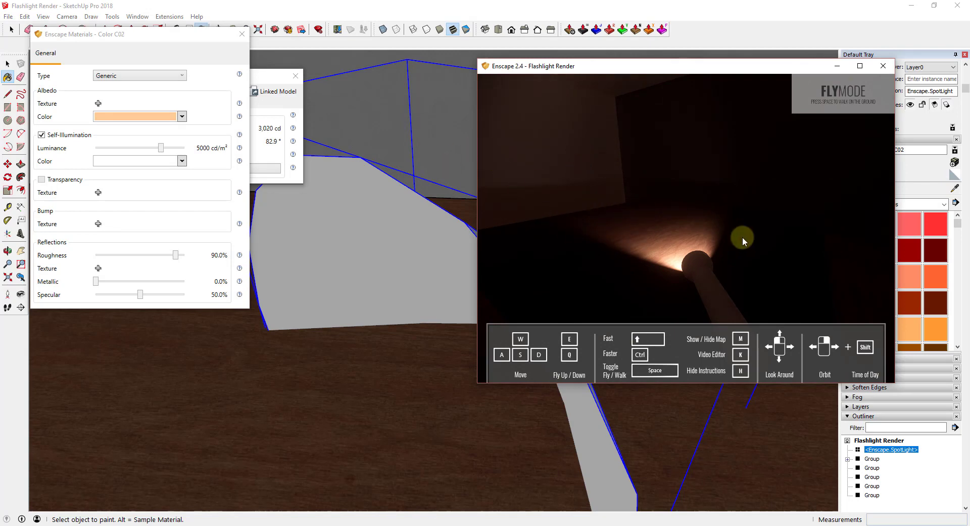
{"action": "left_click_drag", "start_coordinate": [694, 271], "coordinate": [623, 248]}
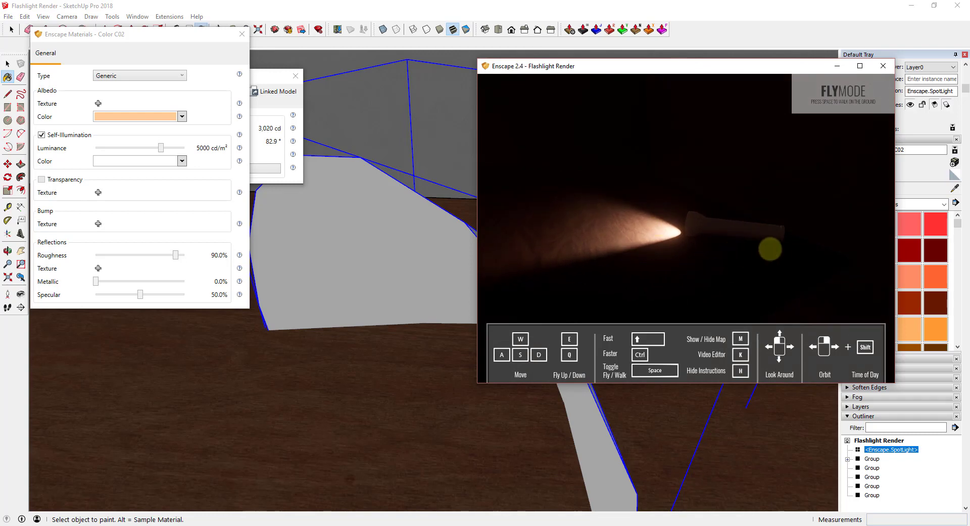
{"action": "left_click_drag", "start_coordinate": [770, 249], "coordinate": [742, 227]}
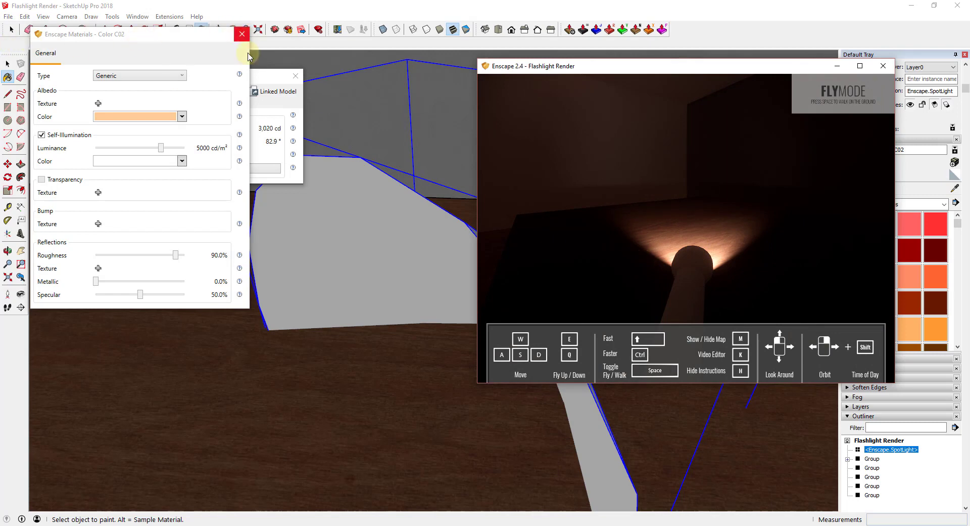
Open the Enscape rendering settings and arrange them below the spot light settings beside the render window
{"action": "left_click", "coordinate": [258, 74]}
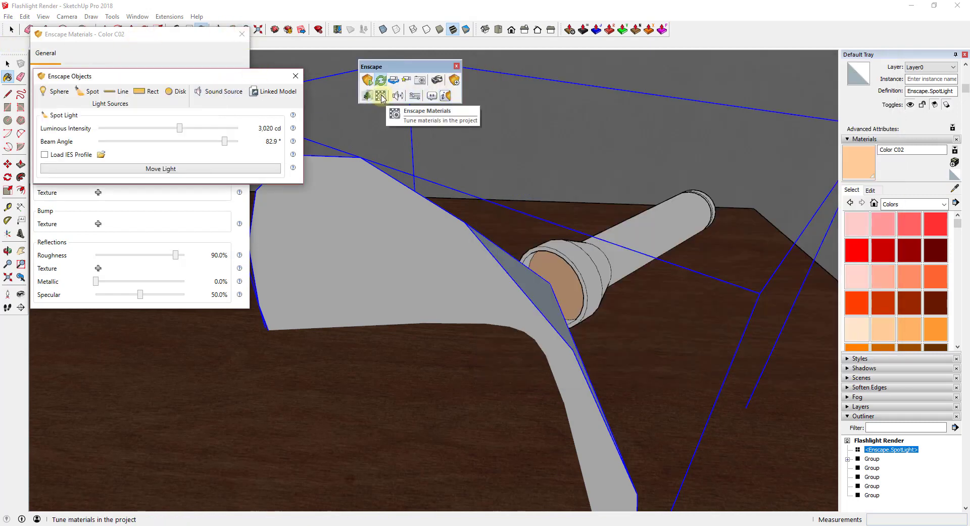
{"action": "left_click", "coordinate": [415, 95]}
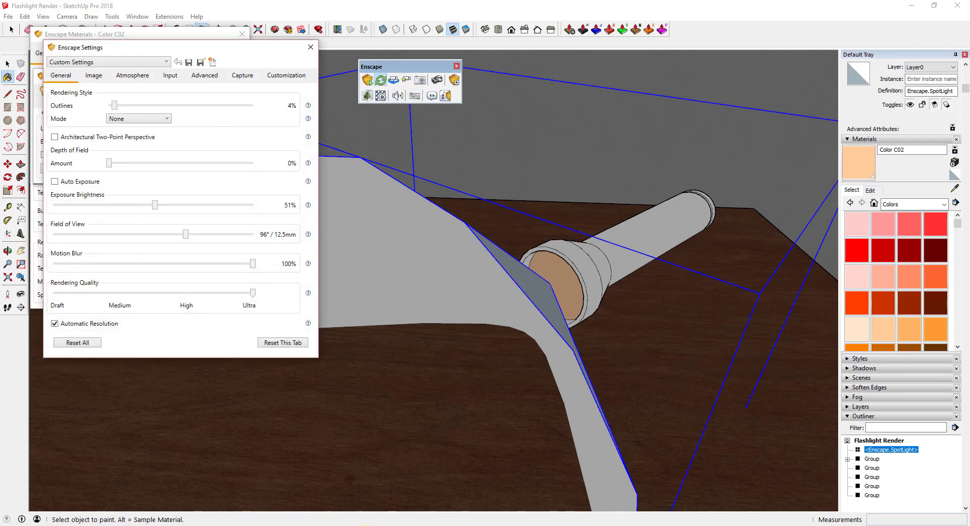
{"action": "key", "text": "alt+Tab"}
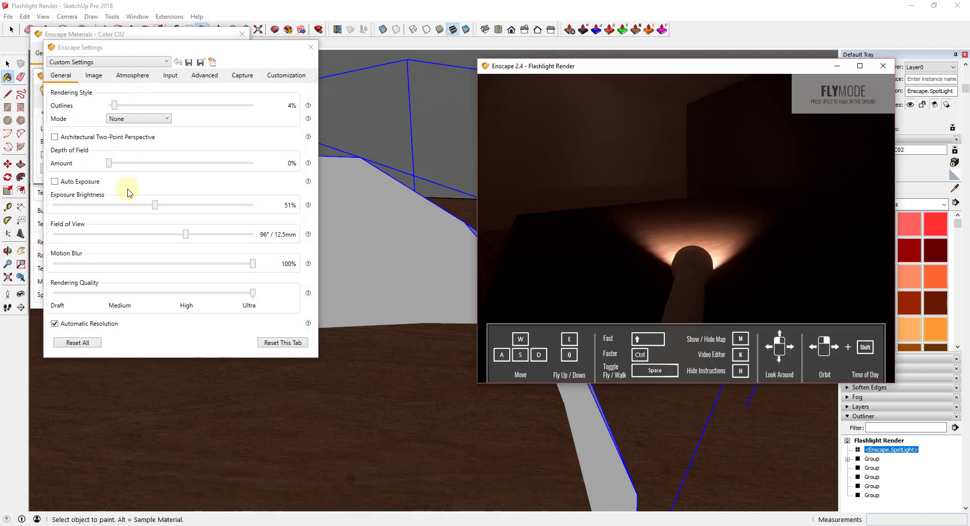
{"action": "mouse_move", "coordinate": [159, 209]}
{"action": "left_mouse_down"}
{"action": "mouse_move", "coordinate": [166, 206]}
{"action": "mouse_move", "coordinate": [137, 210]}
{"action": "mouse_move", "coordinate": [162, 206]}
{"action": "mouse_move", "coordinate": [155, 209]}
{"action": "left_mouse_up"}
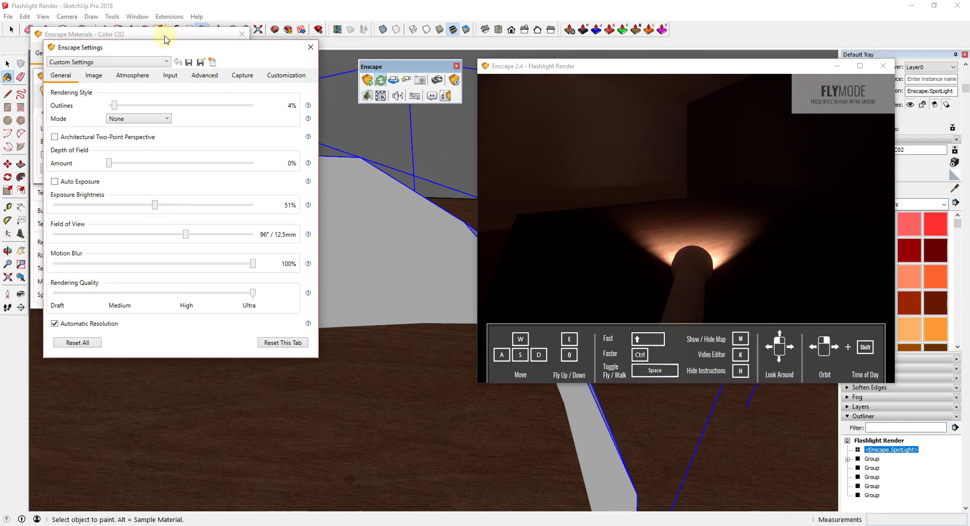
{"action": "mouse_move", "coordinate": [198, 49]}
{"action": "left_mouse_down"}
{"action": "mouse_move", "coordinate": [175, 114]}
{"action": "mouse_move", "coordinate": [196, 129]}
{"action": "mouse_move", "coordinate": [192, 154]}
{"action": "mouse_move", "coordinate": [183, 131]}
{"action": "mouse_move", "coordinate": [218, 132]}
{"action": "mouse_move", "coordinate": [198, 137]}
{"action": "left_mouse_up"}
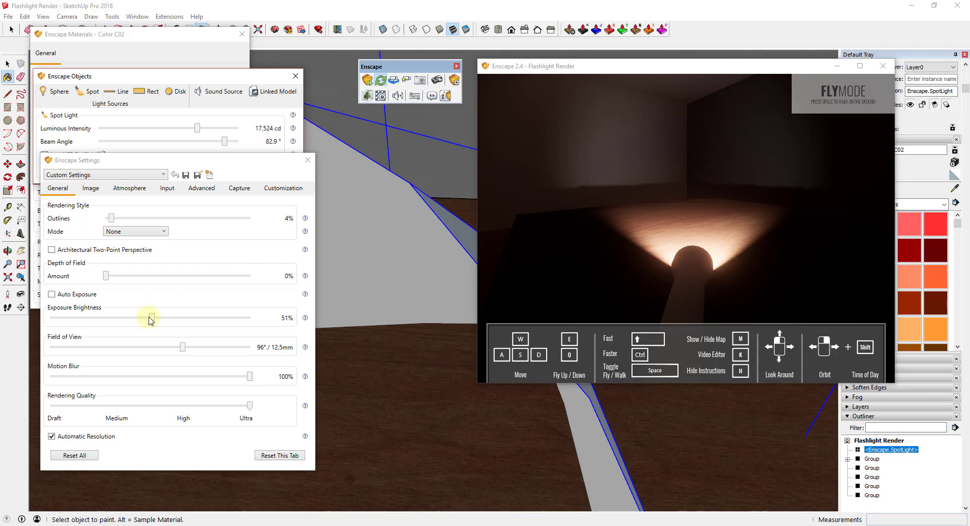
Set the exposure brightness to 49% and the luminous intensity to 16,665 cd, checking the beam in the render
{"action": "mouse_move", "coordinate": [152, 318]}
{"action": "left_mouse_down"}
{"action": "mouse_move", "coordinate": [132, 319]}
{"action": "mouse_move", "coordinate": [148, 317]}
{"action": "left_mouse_up"}
{"action": "left_click_drag", "start_coordinate": [199, 131], "coordinate": [201, 132]}
{"action": "mouse_move", "coordinate": [701, 240]}
{"action": "left_mouse_down"}
{"action": "mouse_move", "coordinate": [648, 272]}
{"action": "mouse_move", "coordinate": [611, 229]}
{"action": "left_mouse_up"}
{"action": "left_click_drag", "start_coordinate": [757, 241], "coordinate": [757, 242]}
{"action": "right_click_drag", "start_coordinate": [758, 241], "coordinate": [759, 242]}
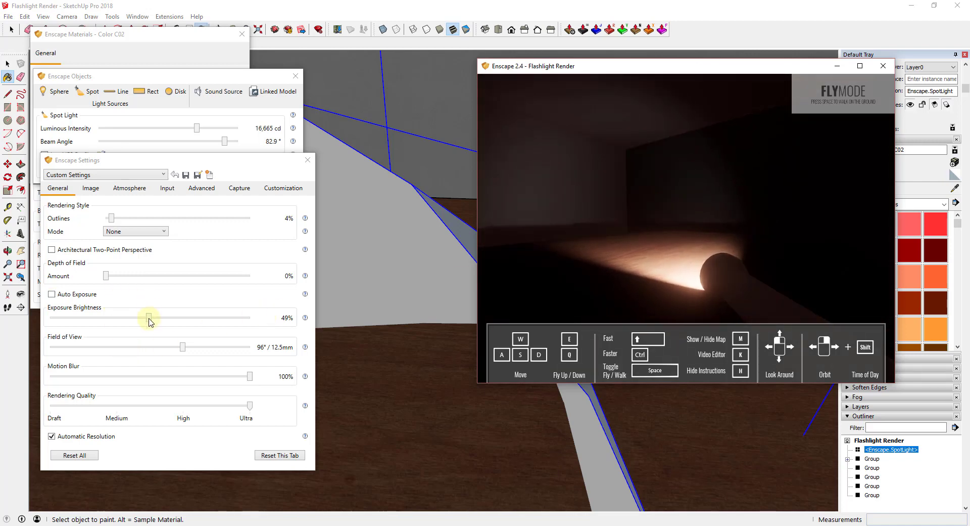
Turn on auto exposure and lower the exposure brightness to 11%
{"action": "left_click_drag", "start_coordinate": [149, 322], "coordinate": [79, 324]}
{"action": "left_click", "coordinate": [76, 295]}
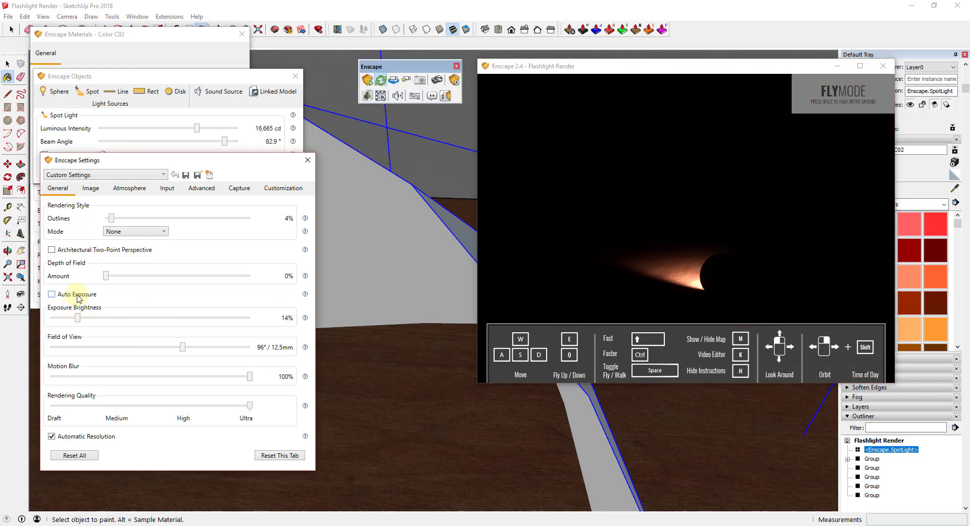
{"action": "left_click", "coordinate": [79, 297]}
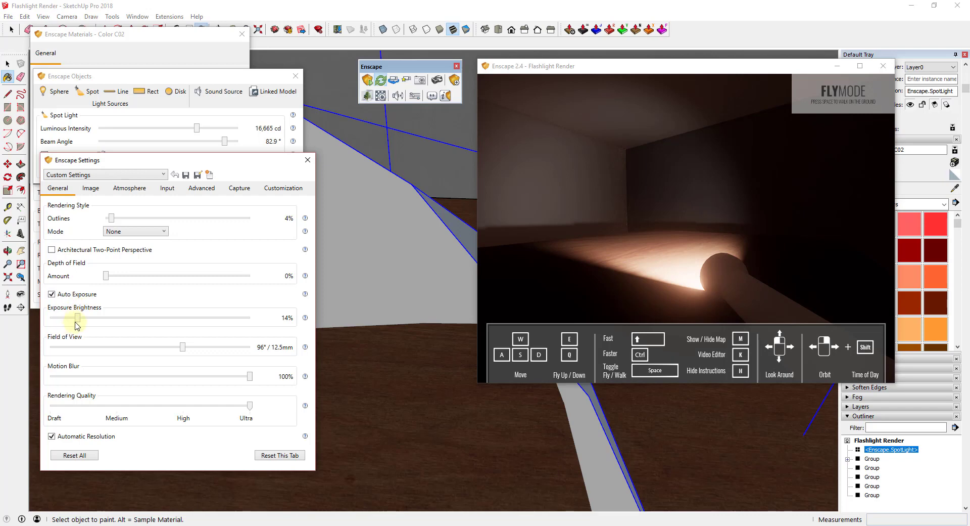
{"action": "mouse_move", "coordinate": [79, 321]}
{"action": "left_mouse_down"}
{"action": "mouse_move", "coordinate": [100, 321]}
{"action": "mouse_move", "coordinate": [70, 324]}
{"action": "left_mouse_up"}
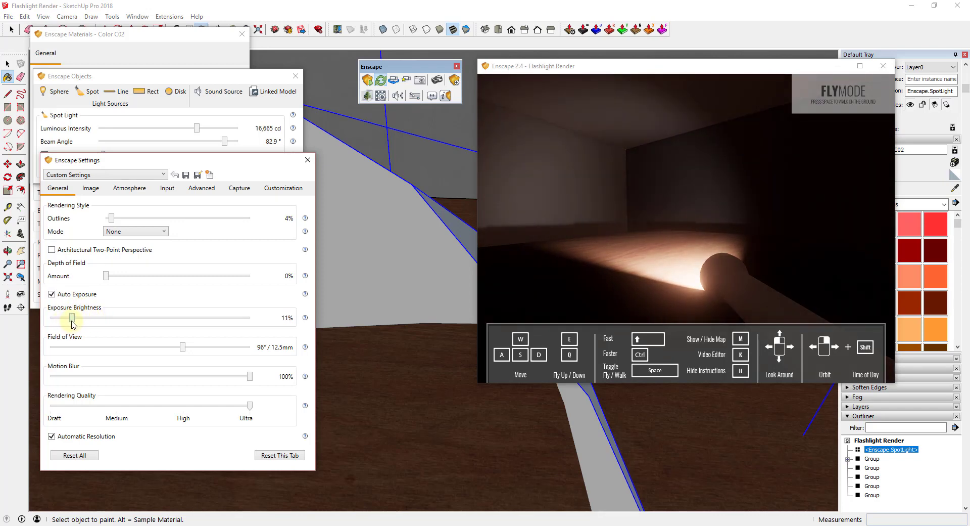
Set the spot light's luminous intensity to 6,416 cd and the exposure brightness to 5%, checking the beam in the render
{"action": "mouse_move", "coordinate": [197, 133]}
{"action": "left_mouse_down"}
{"action": "mouse_move", "coordinate": [179, 133]}
{"action": "mouse_move", "coordinate": [187, 129]}
{"action": "left_mouse_up"}
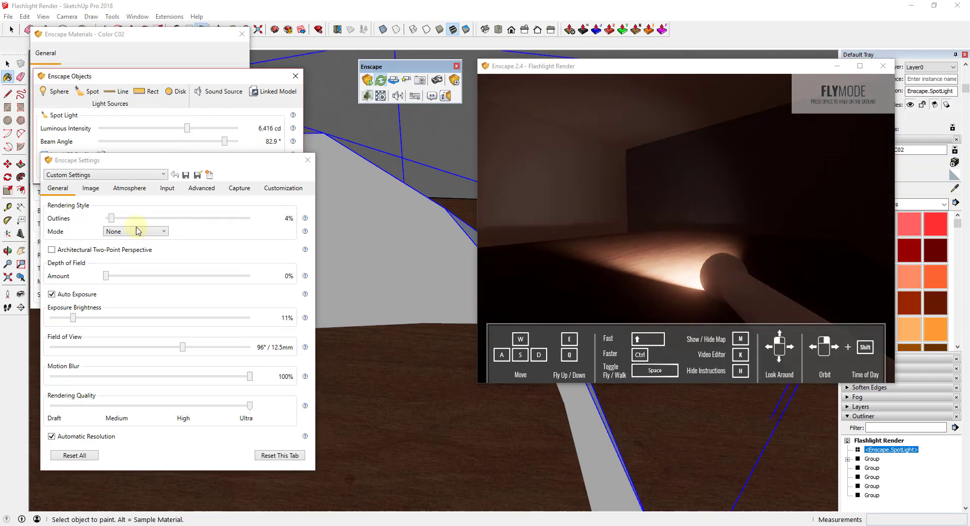
{"action": "left_click_drag", "start_coordinate": [76, 326], "coordinate": [65, 322]}
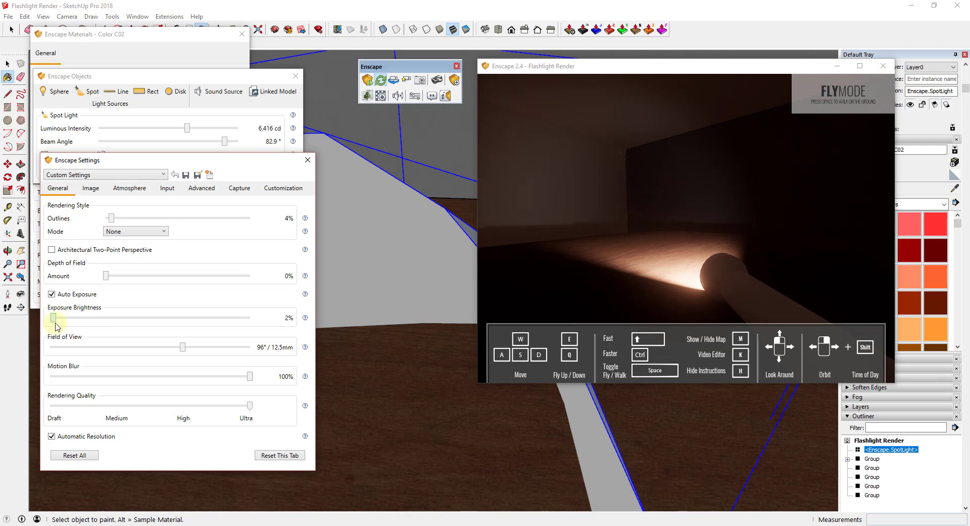
{"action": "right_click_drag", "start_coordinate": [657, 285], "coordinate": [650, 282]}
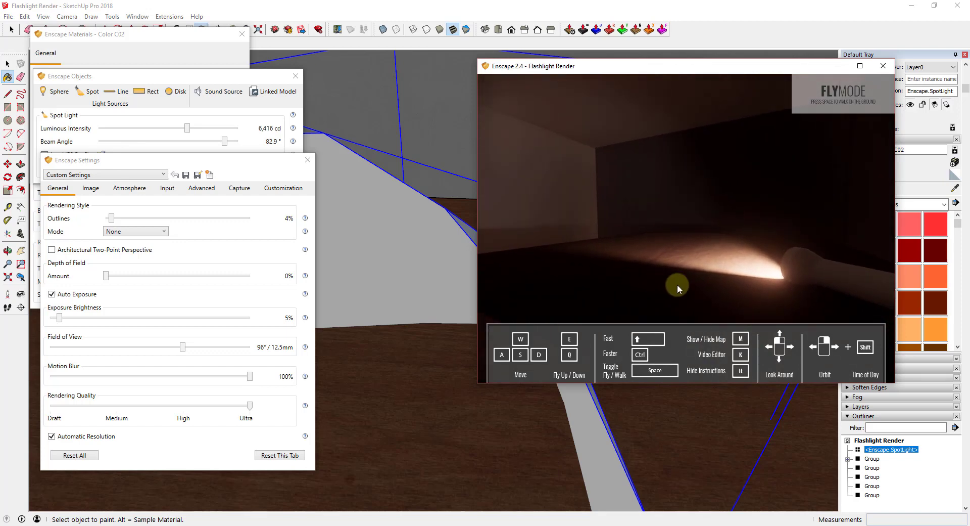